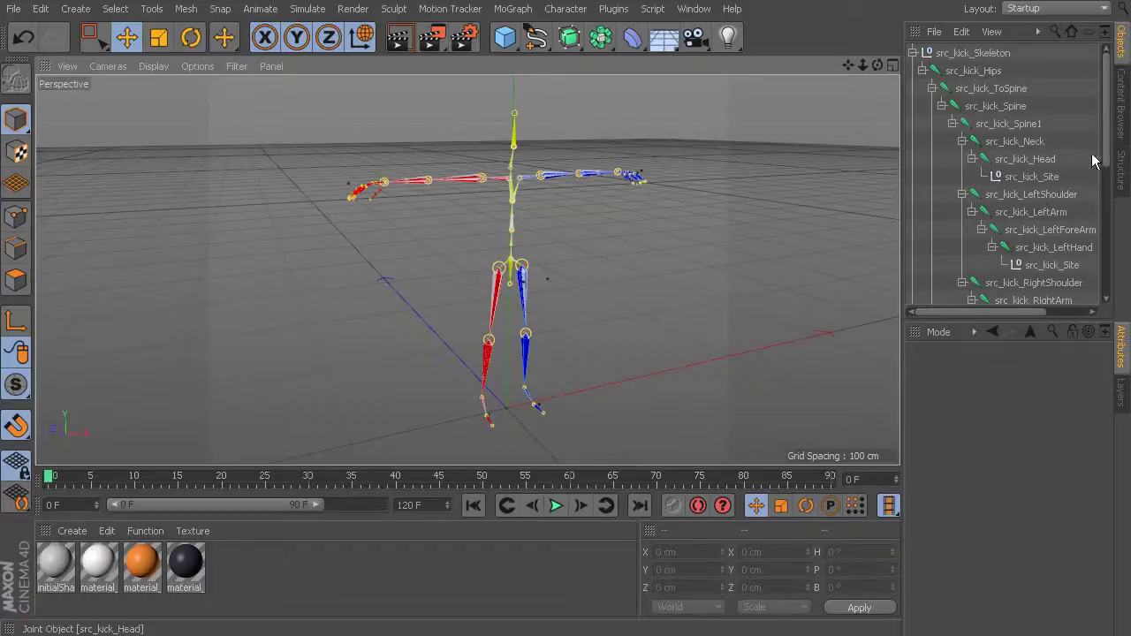
Step: Scroll the Object Manager past the src_kick leg joints to reveal Character and its Root
scroll(1107, 156, down, 10)
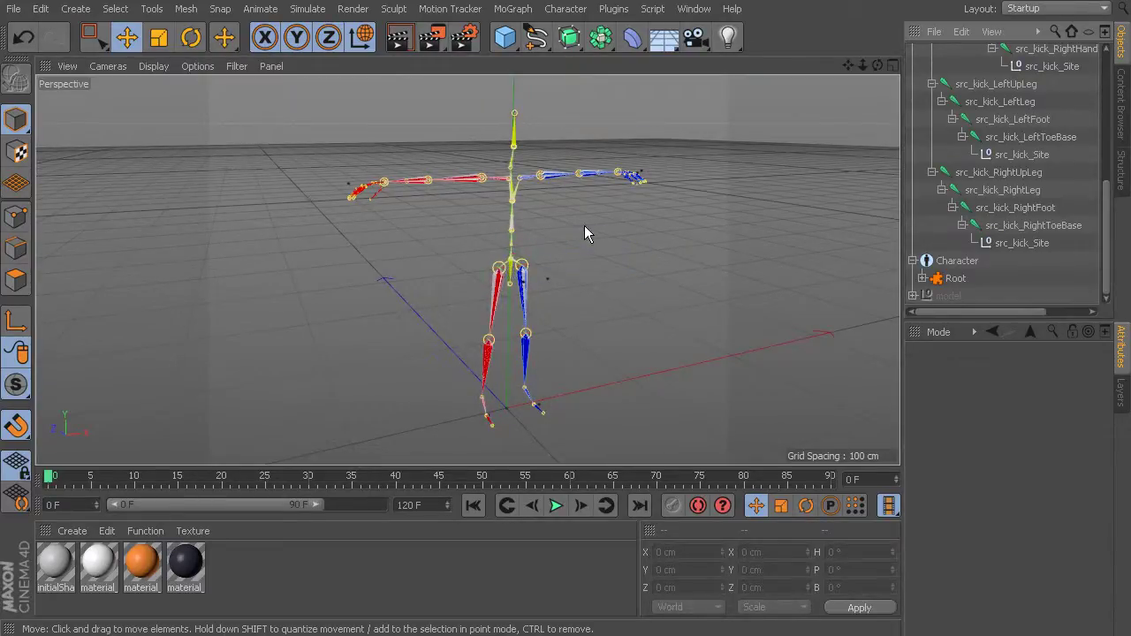
Step: Set the Character object's Display tab Viewport Visible option to Controllers
click(956, 262)
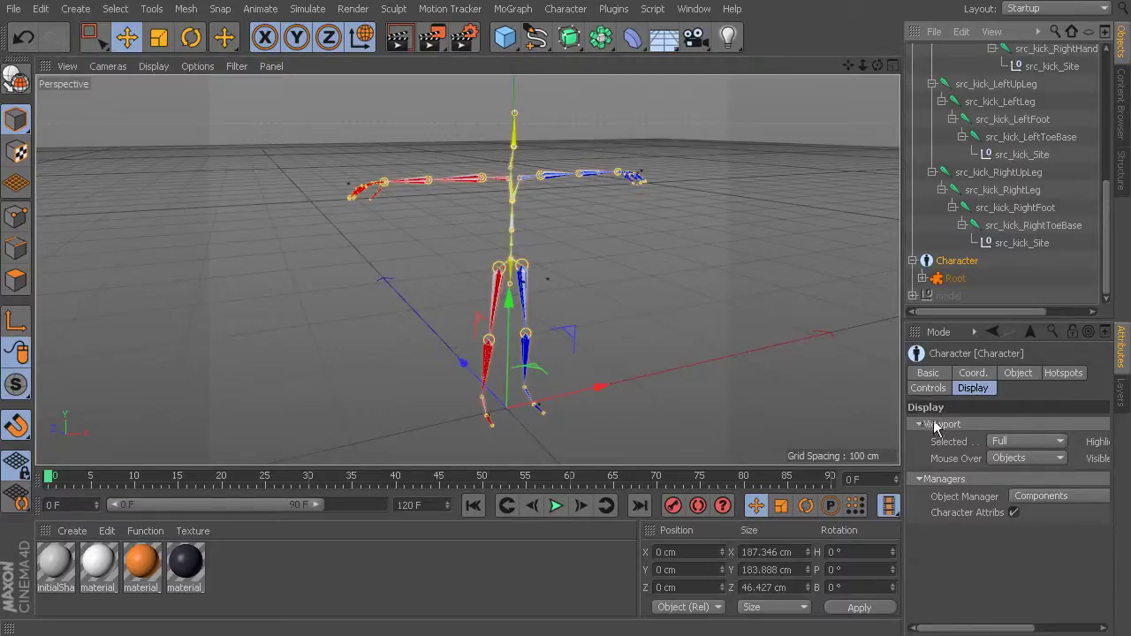
drag(960, 629, 1029, 629)
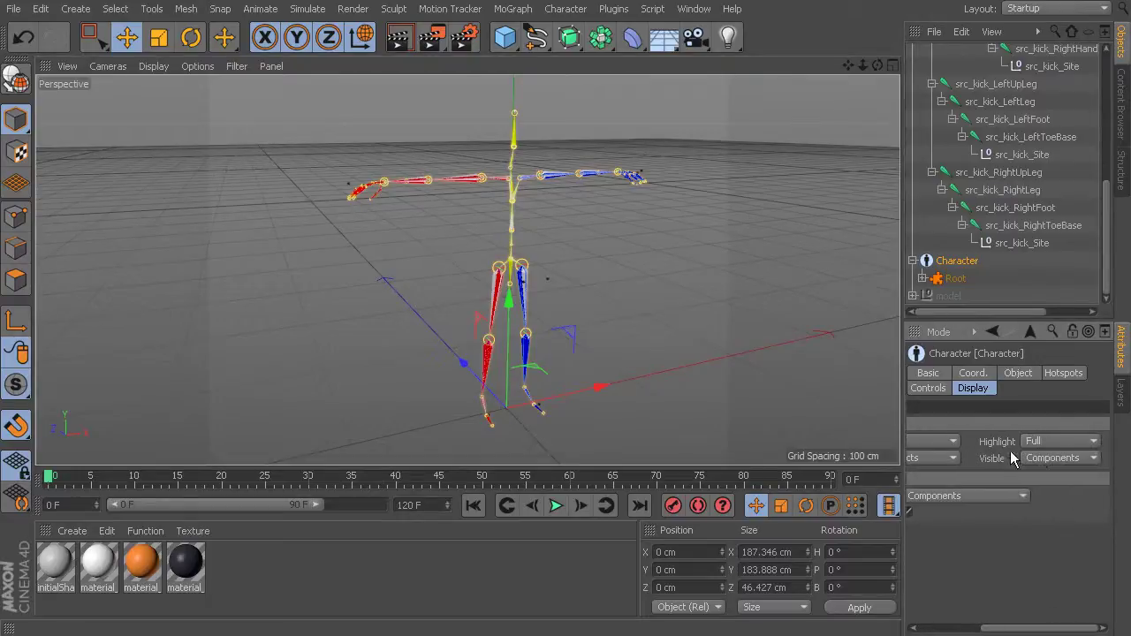
click(1077, 459)
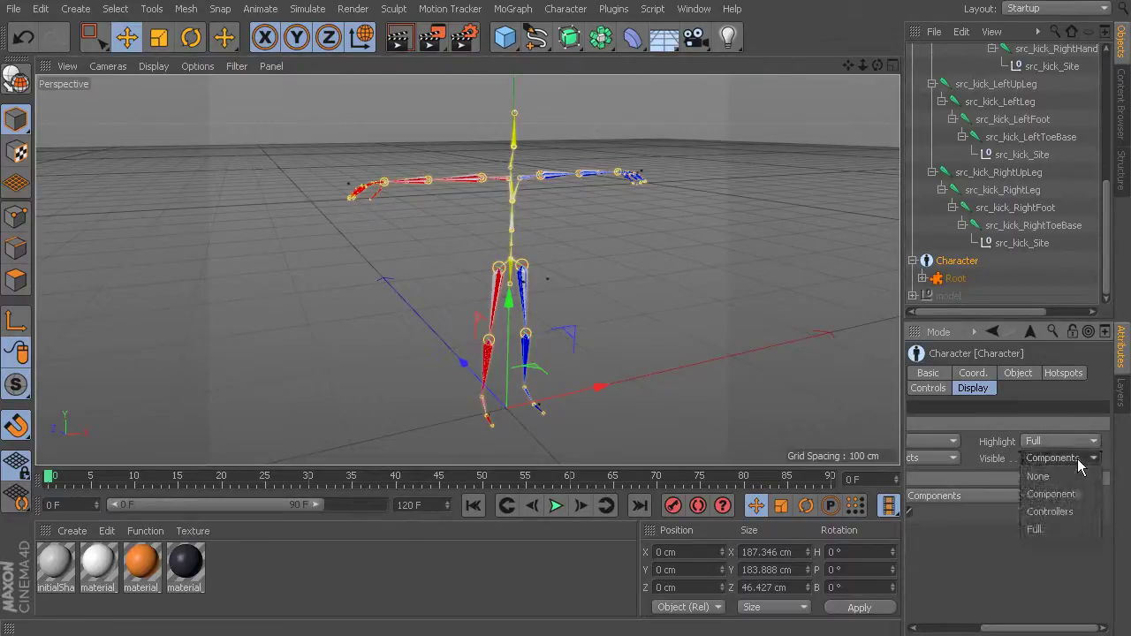
click(1071, 511)
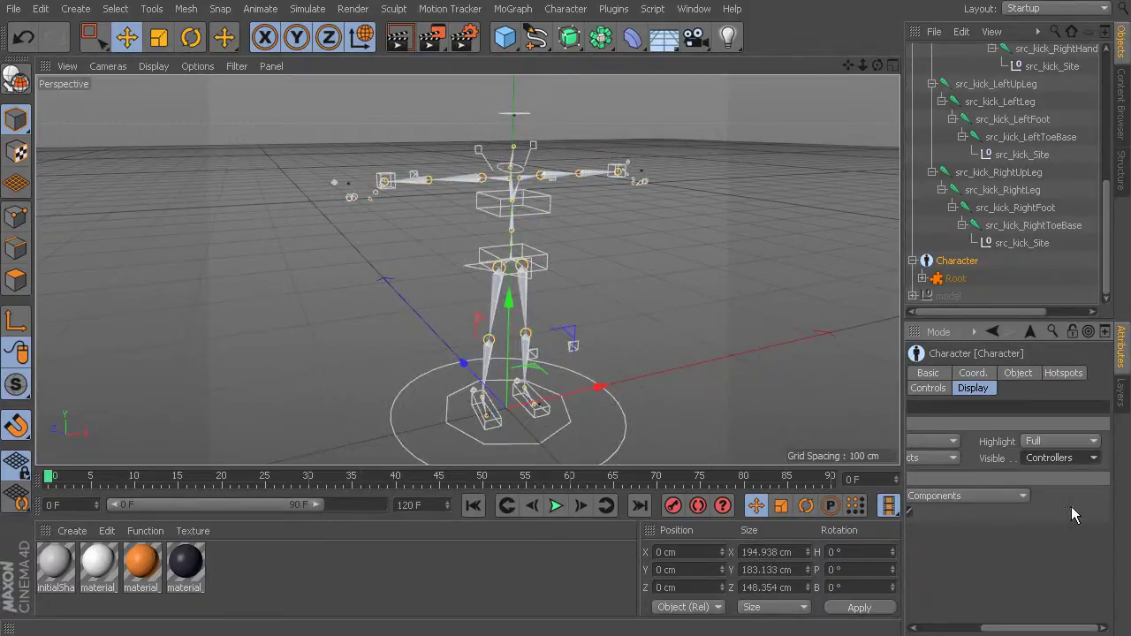
drag(1034, 629, 968, 628)
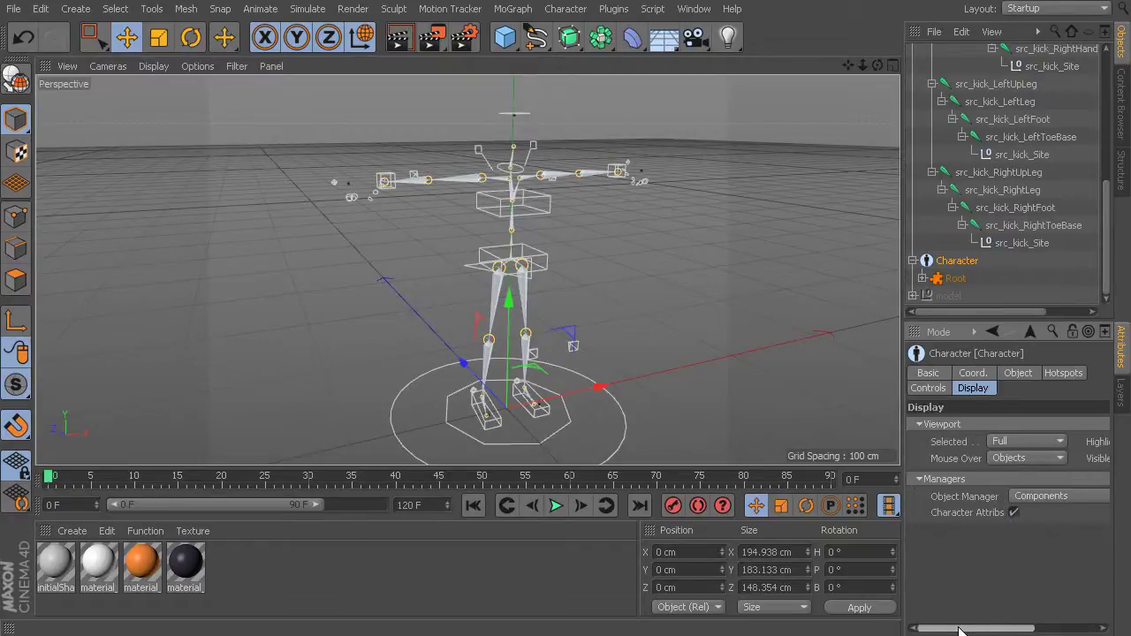
Step: Select the hips controller in the viewport and scroll the Object Manager to it
click(541, 260)
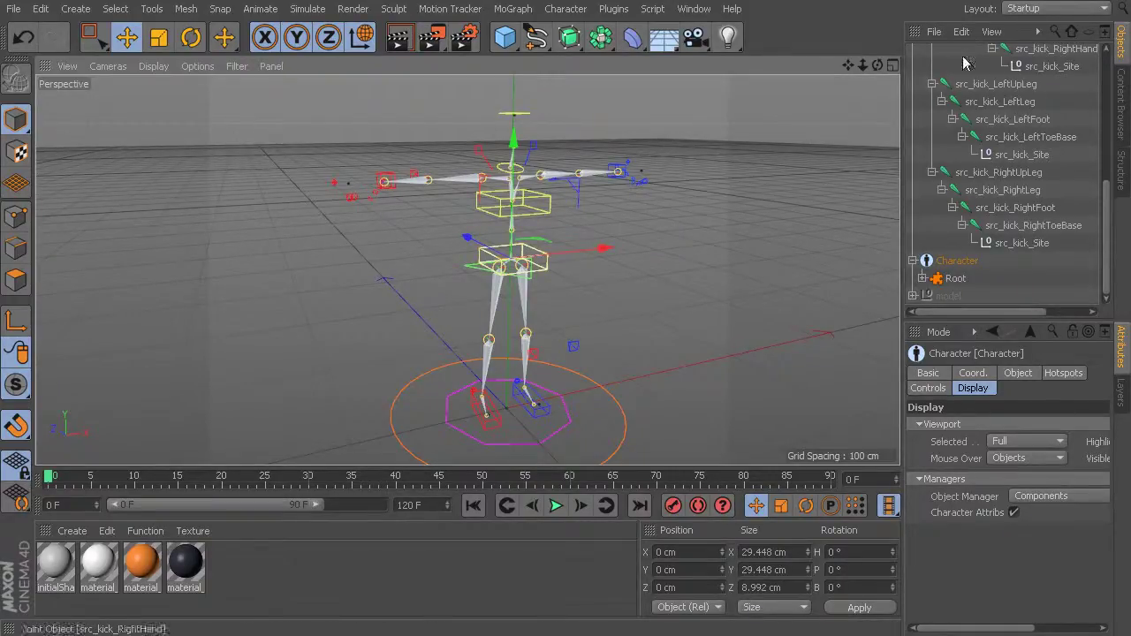
click(990, 32)
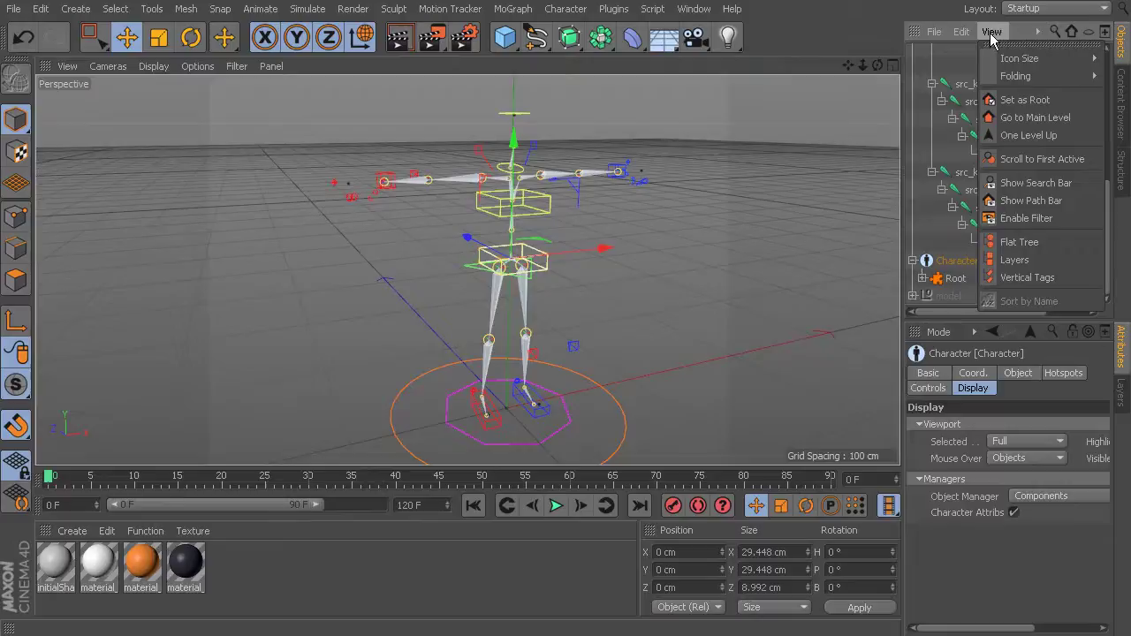
click(1035, 161)
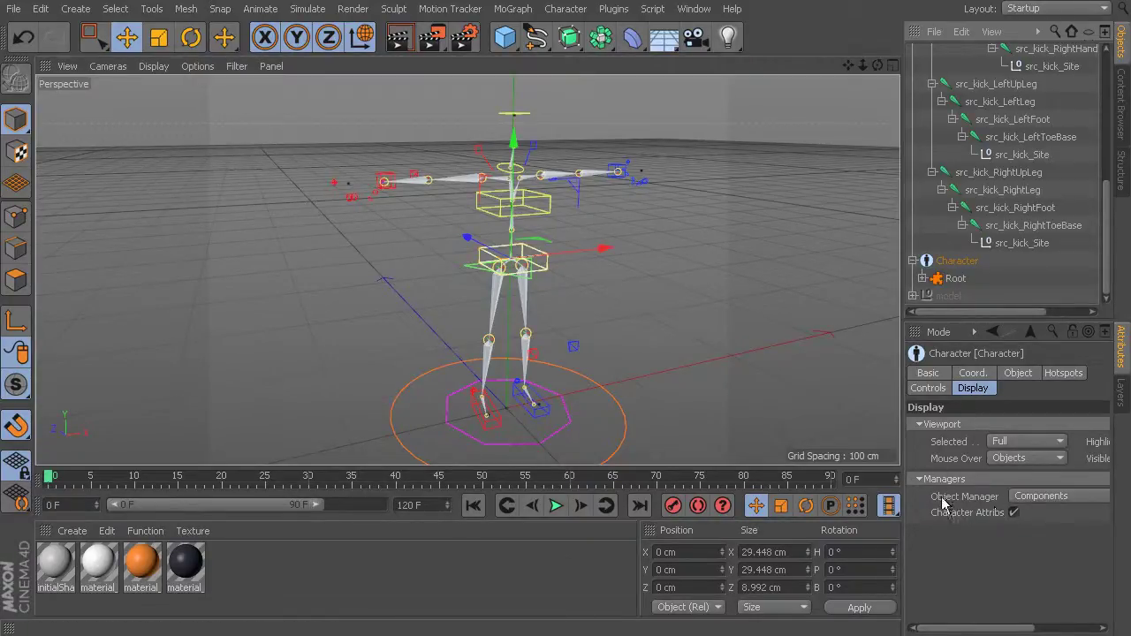
Step: Switch the Character's Object Manager display to Full Hierarchy
drag(987, 631, 1022, 632)
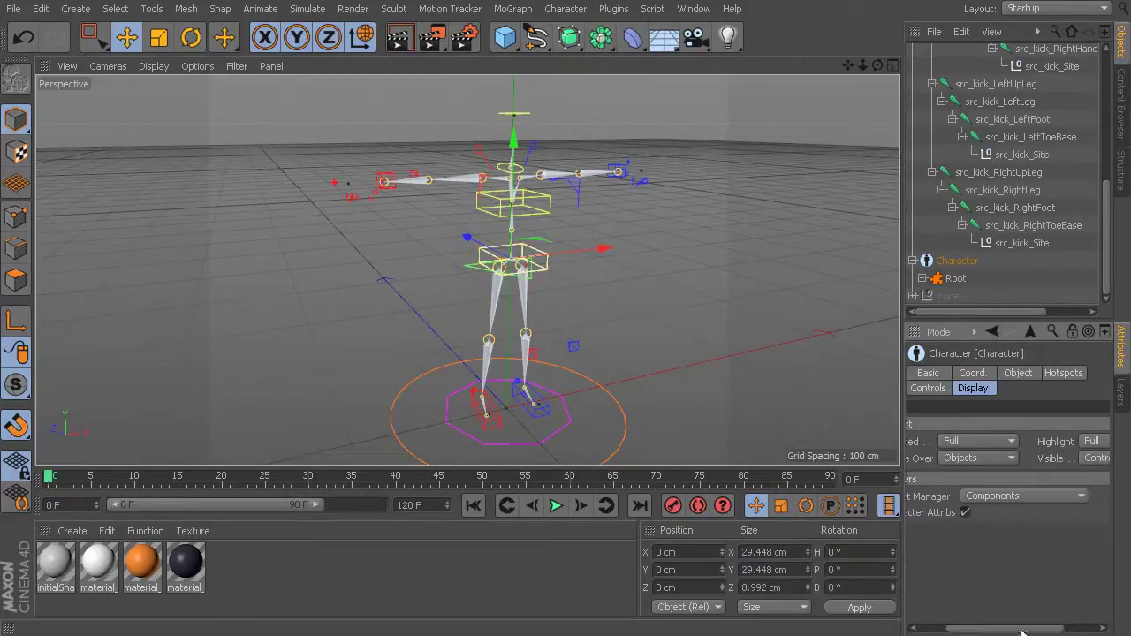
click(1022, 496)
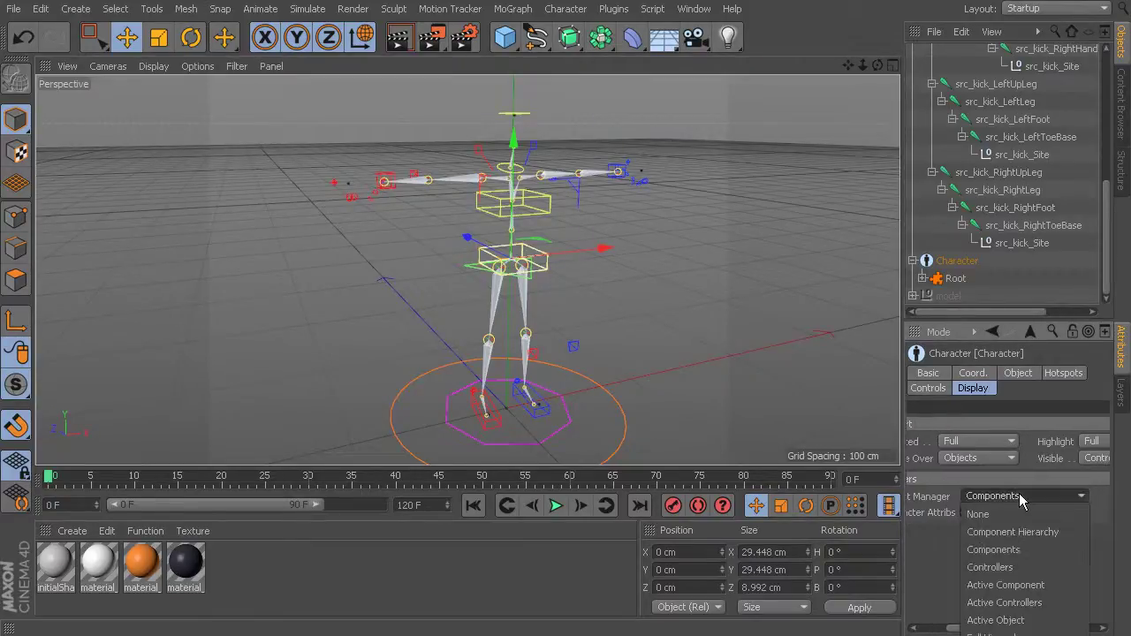
click(1032, 633)
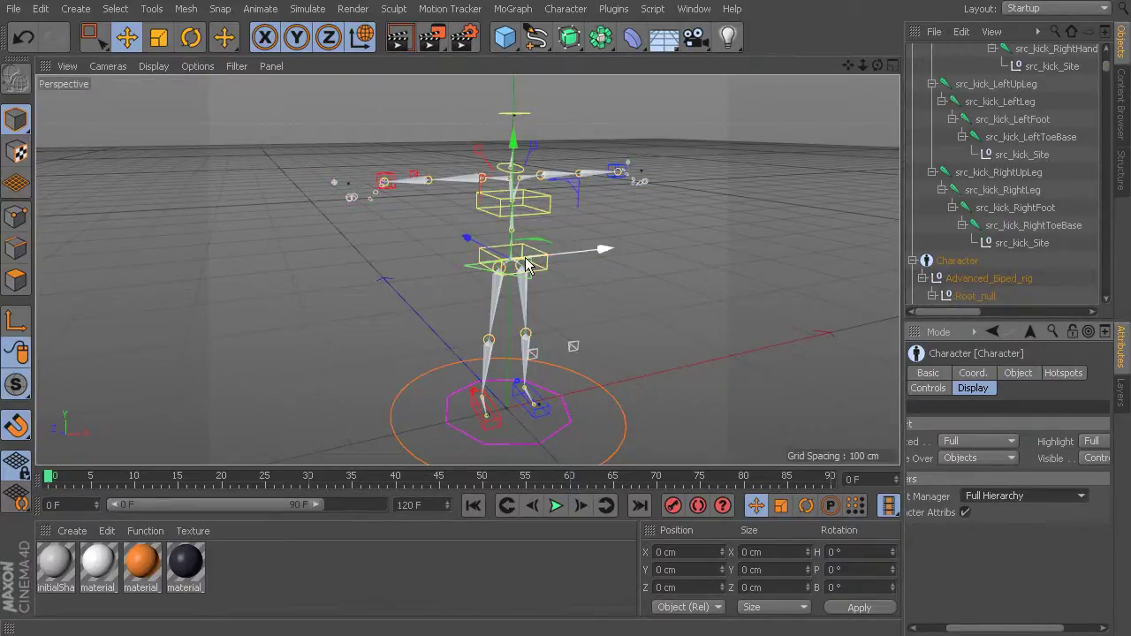
Step: Select the hips controller and scroll the list to show Torso_con+, Hips_con+ and Chest_con+
click(549, 272)
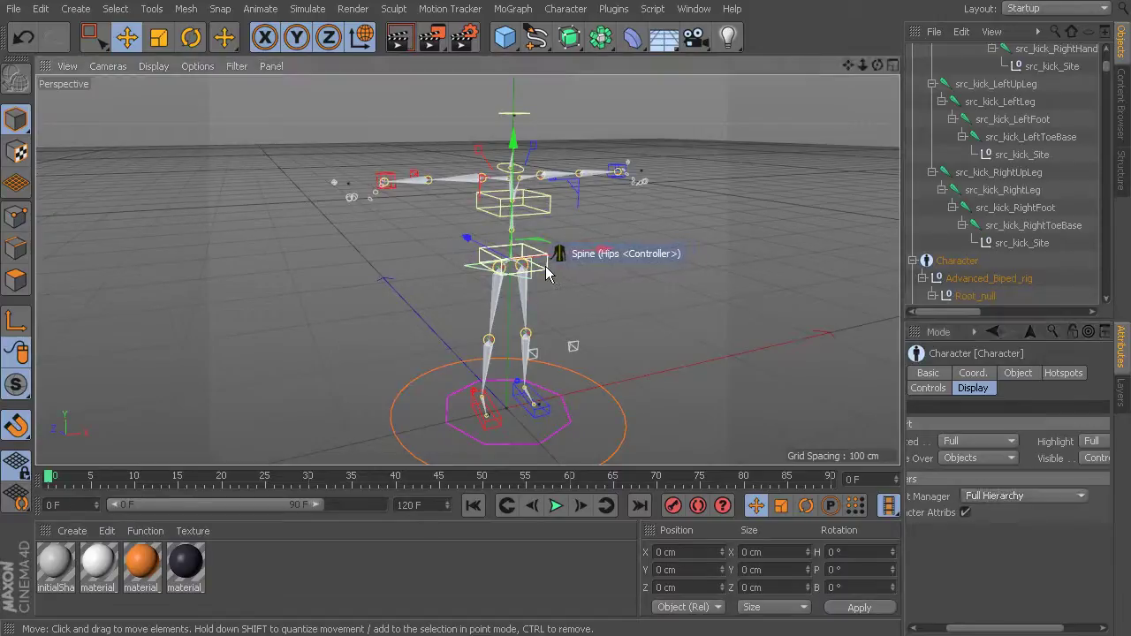
click(989, 32)
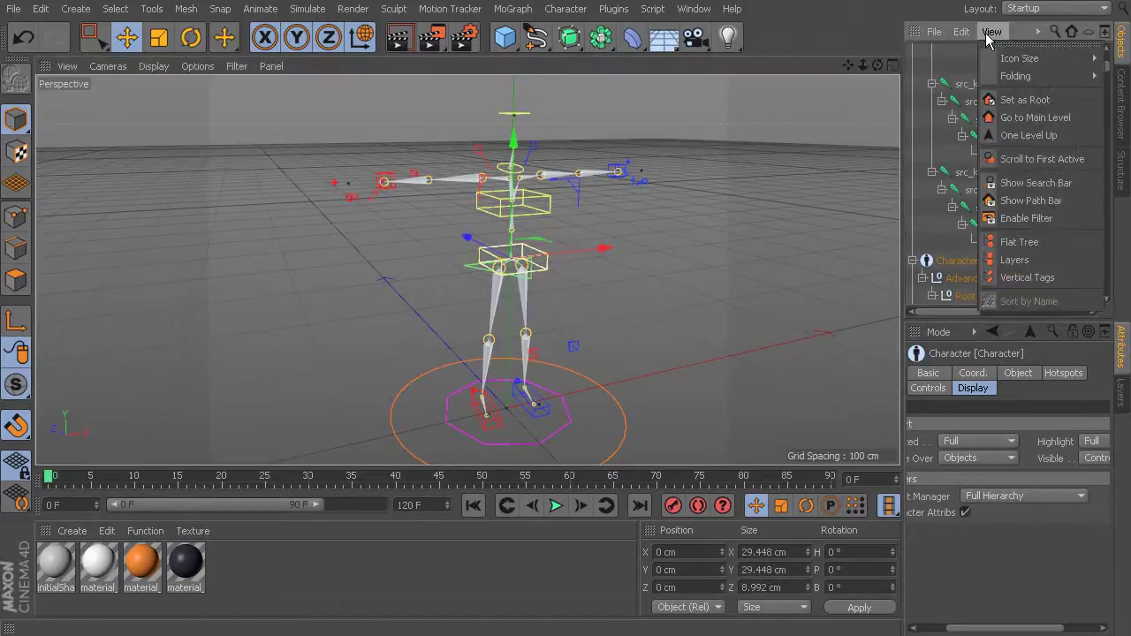
click(1040, 160)
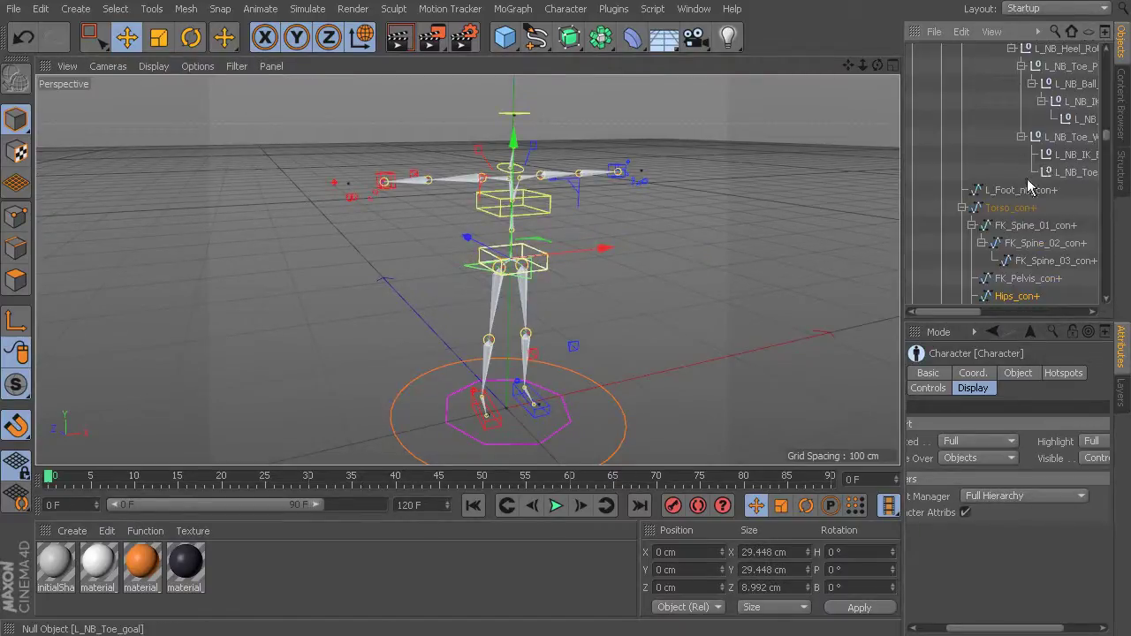
scroll(1016, 238, down, 3)
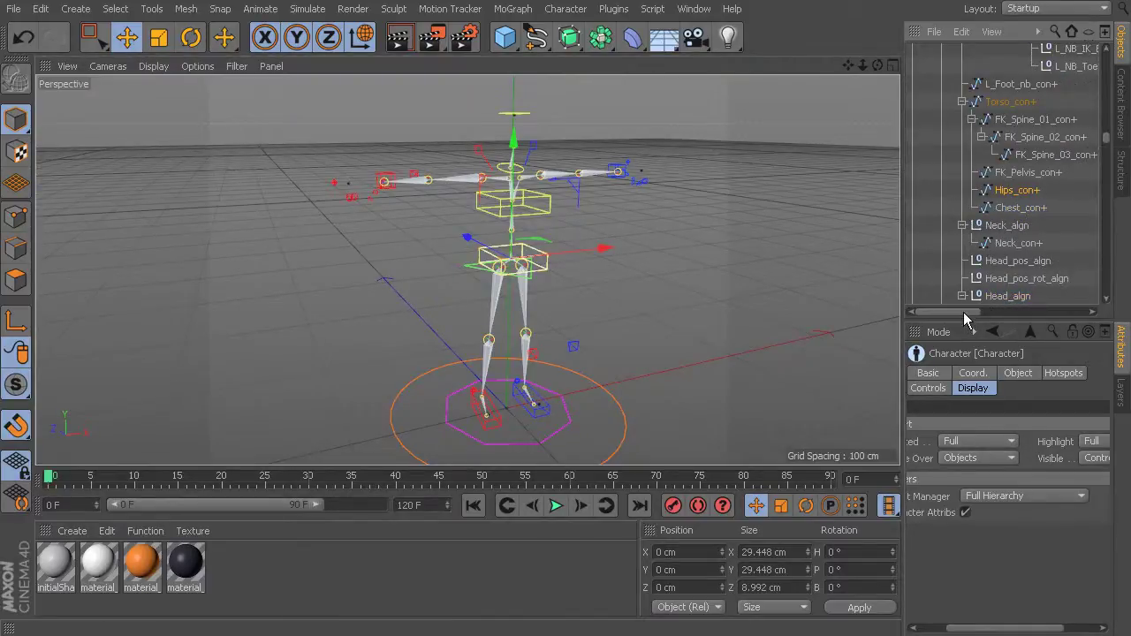
drag(964, 313, 987, 297)
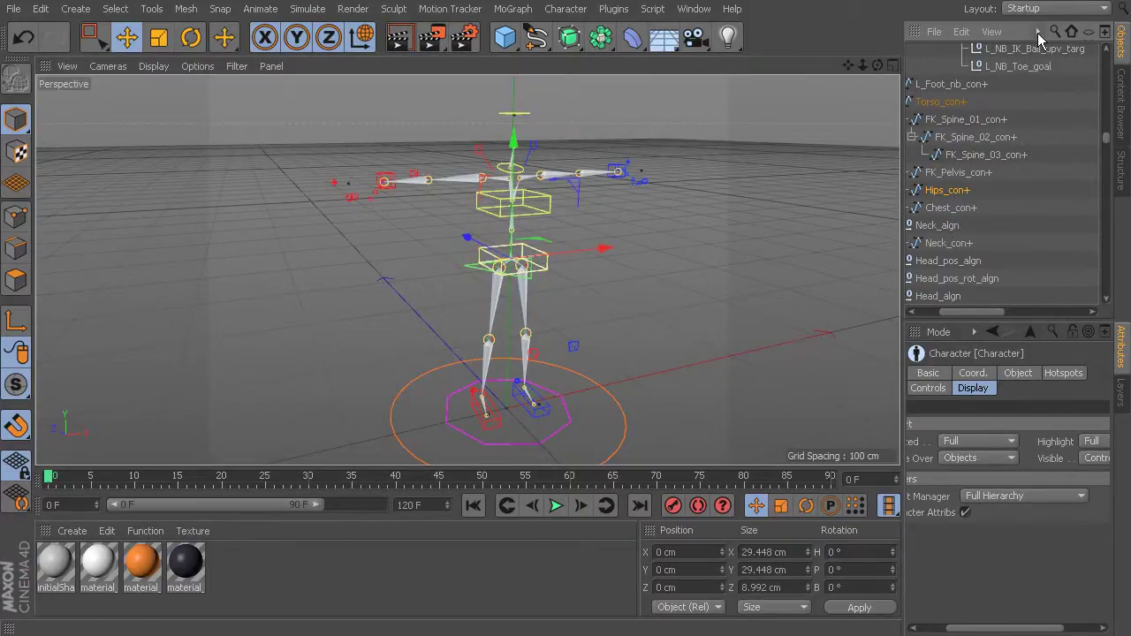
Step: Tear off the Object Manager's Tags menu as a floating palette beside the viewport
click(1037, 33)
mouse_move(1050, 80)
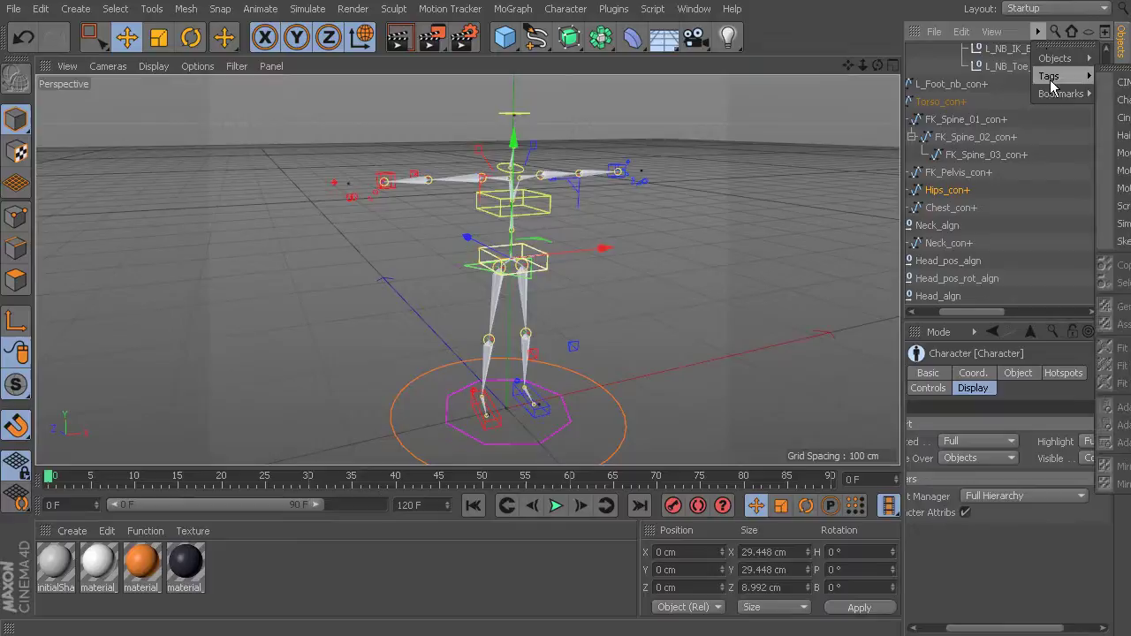
click(1114, 55)
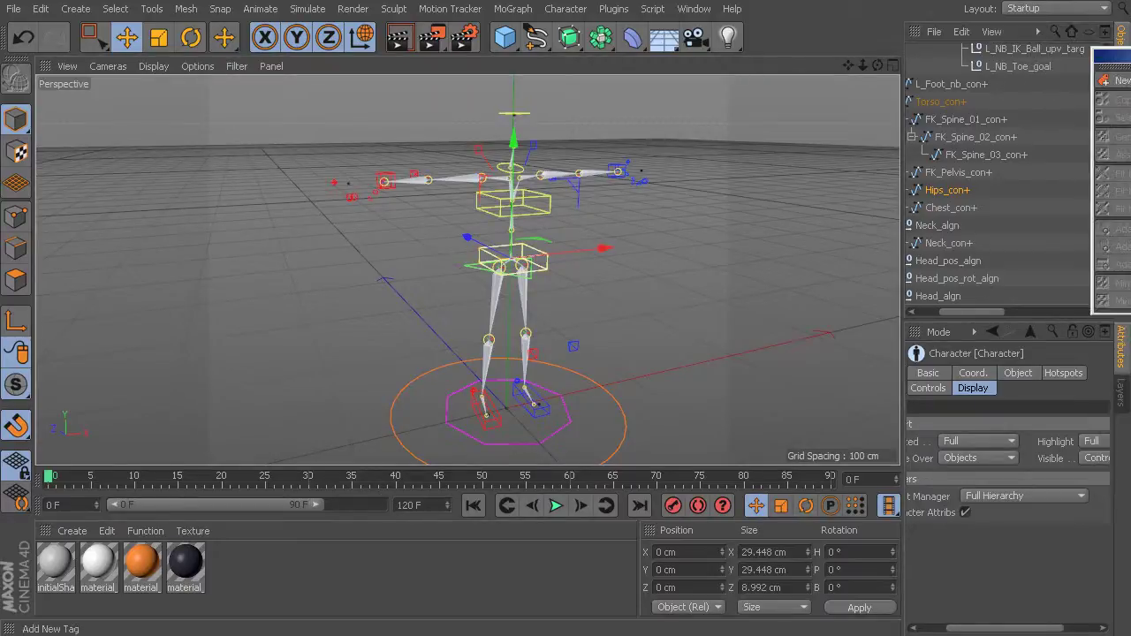
drag(1115, 51, 209, 94)
Step: Add a Character Tags > Constraint tag to the hips controller
mouse_move(193, 117)
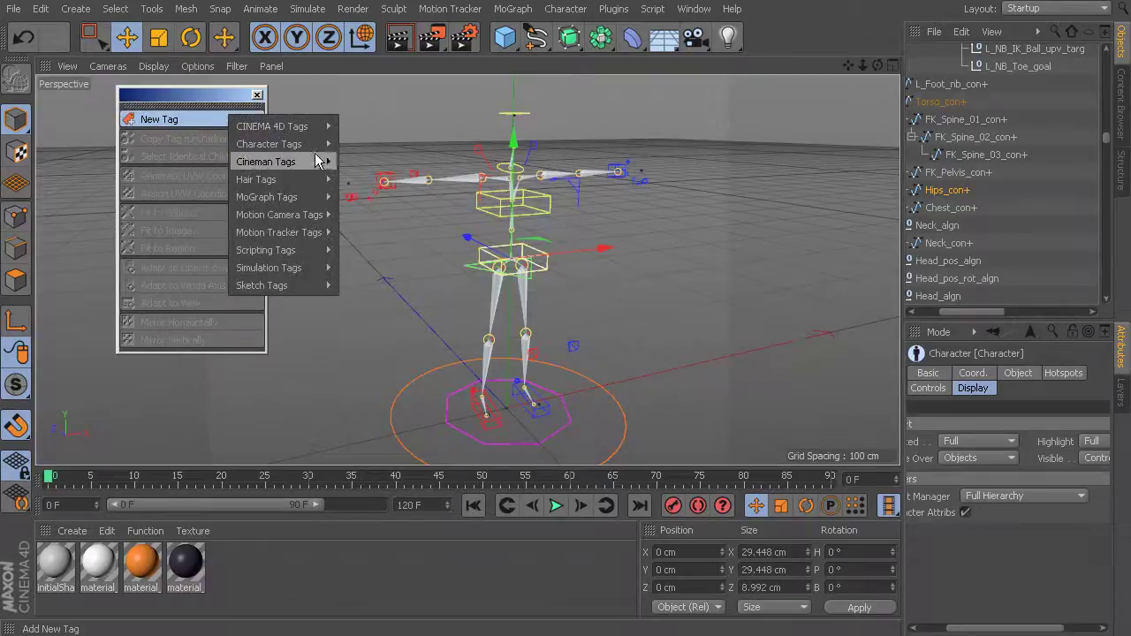
mouse_move(309, 144)
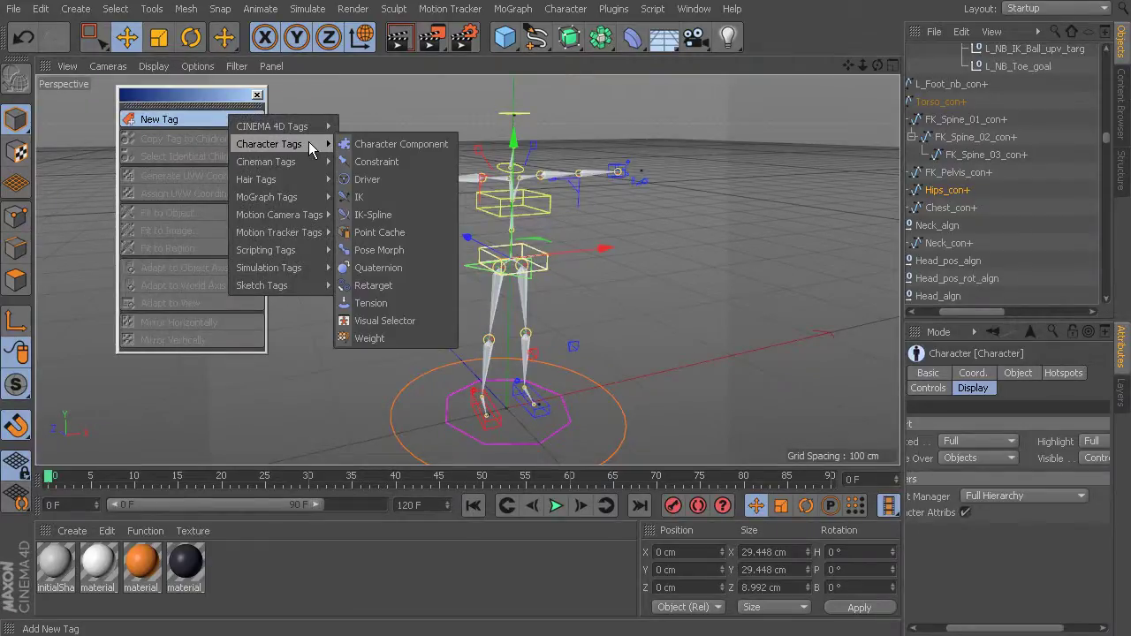
click(404, 162)
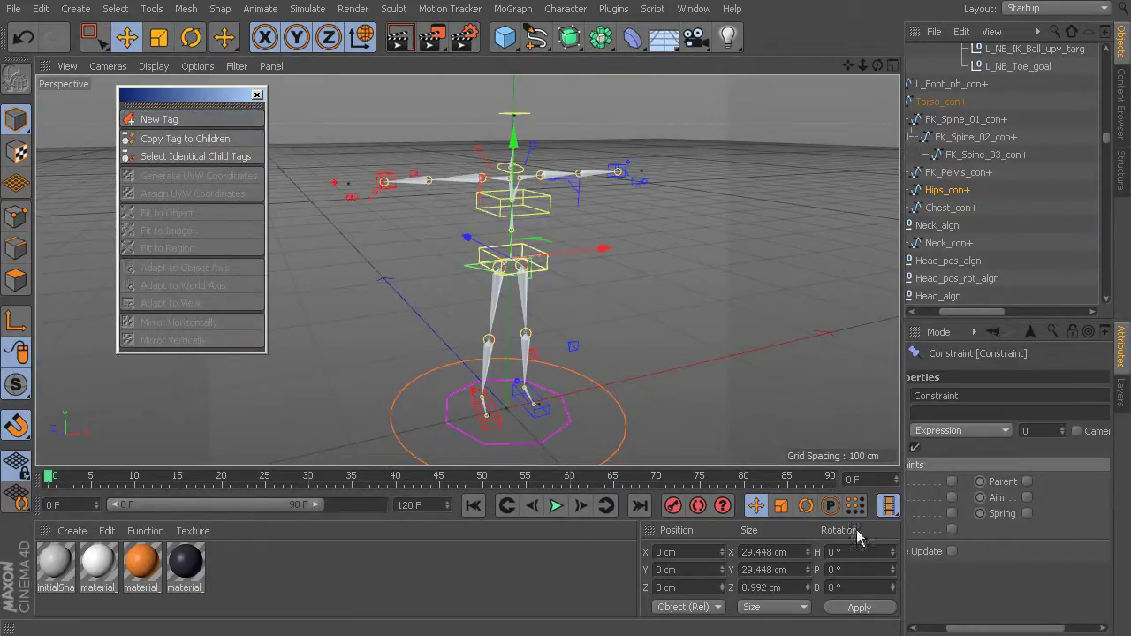
drag(980, 629, 947, 631)
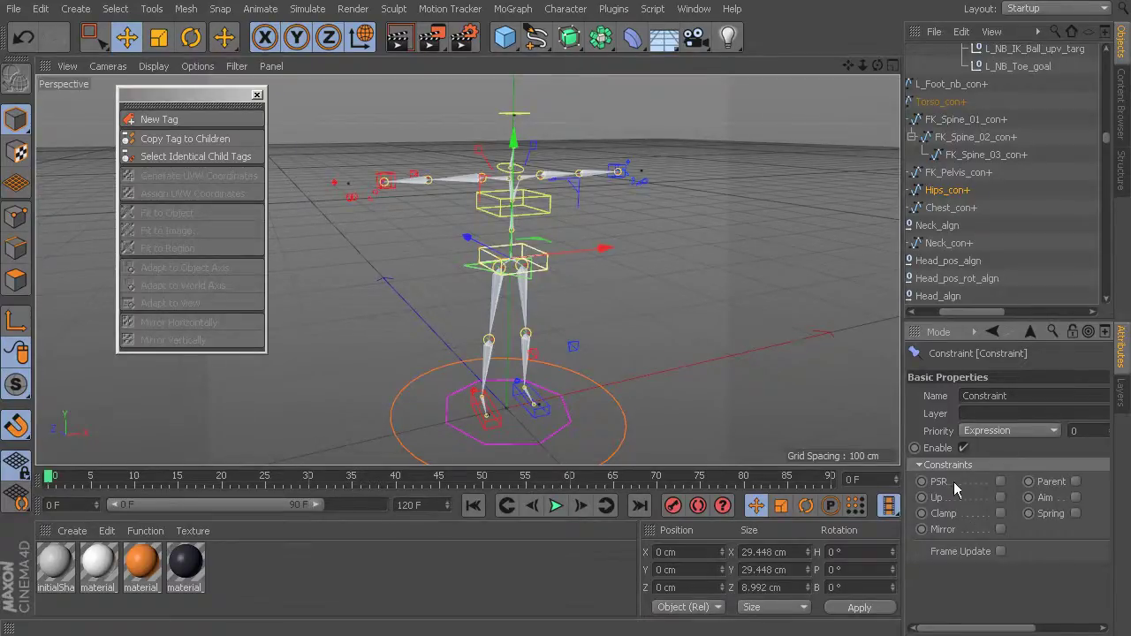
Step: Enable PSR with Maintain Original on the Constraint tag and zoom in on the hips
click(1001, 482)
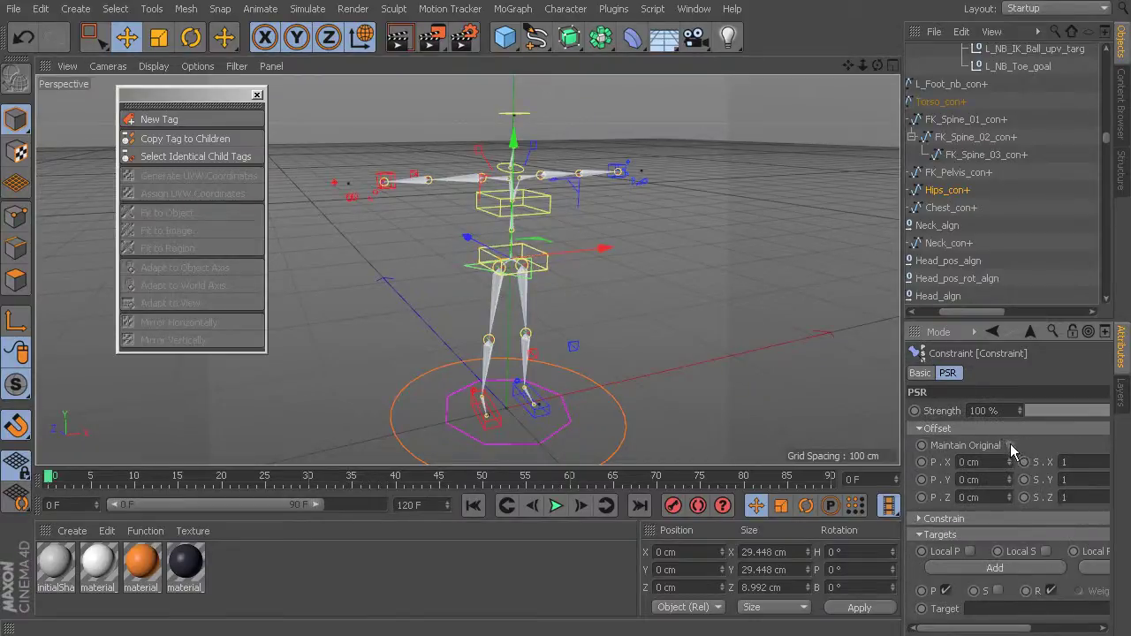
click(1010, 446)
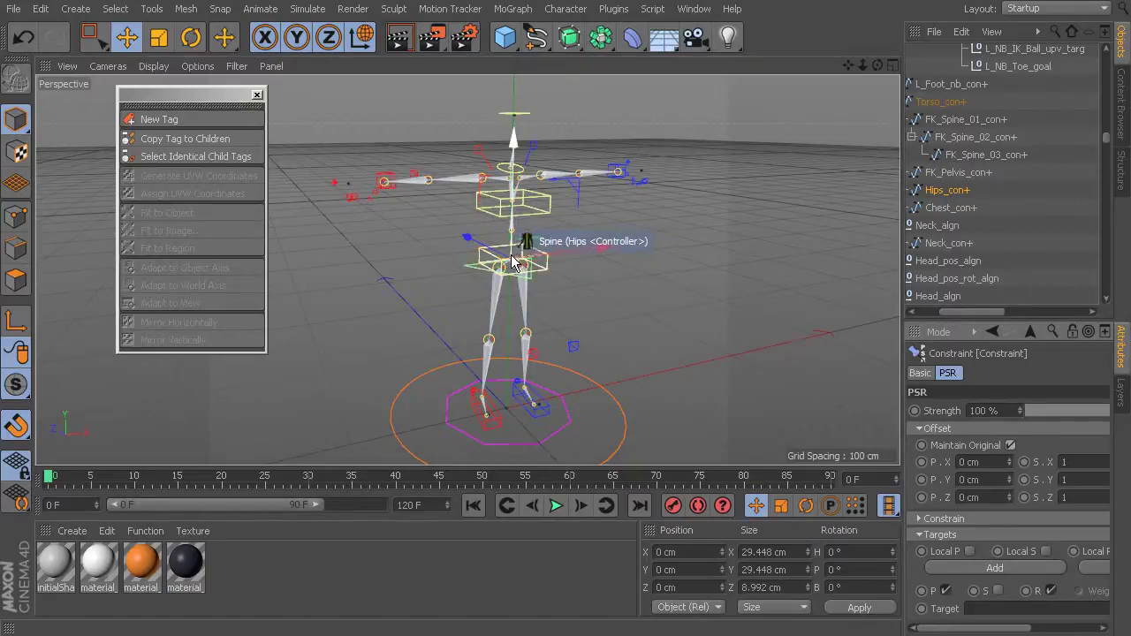
alt+right_drag(521, 265, 565, 257)
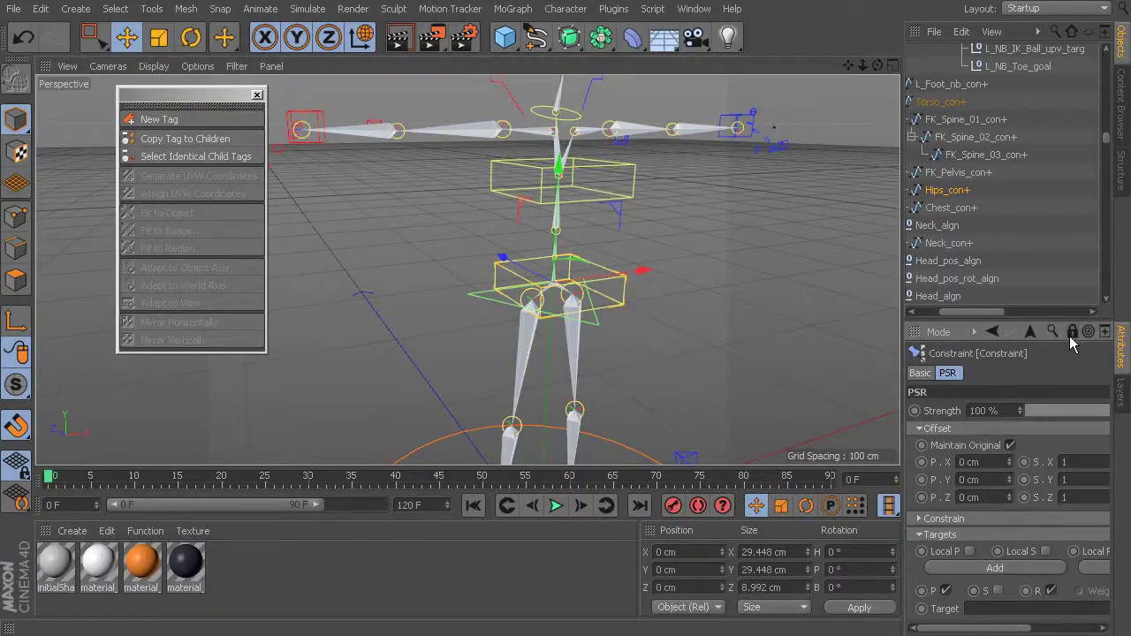
Step: Scroll the object list up and select src_kick_Hips together with its child joints
scroll(481, 324, up, 6)
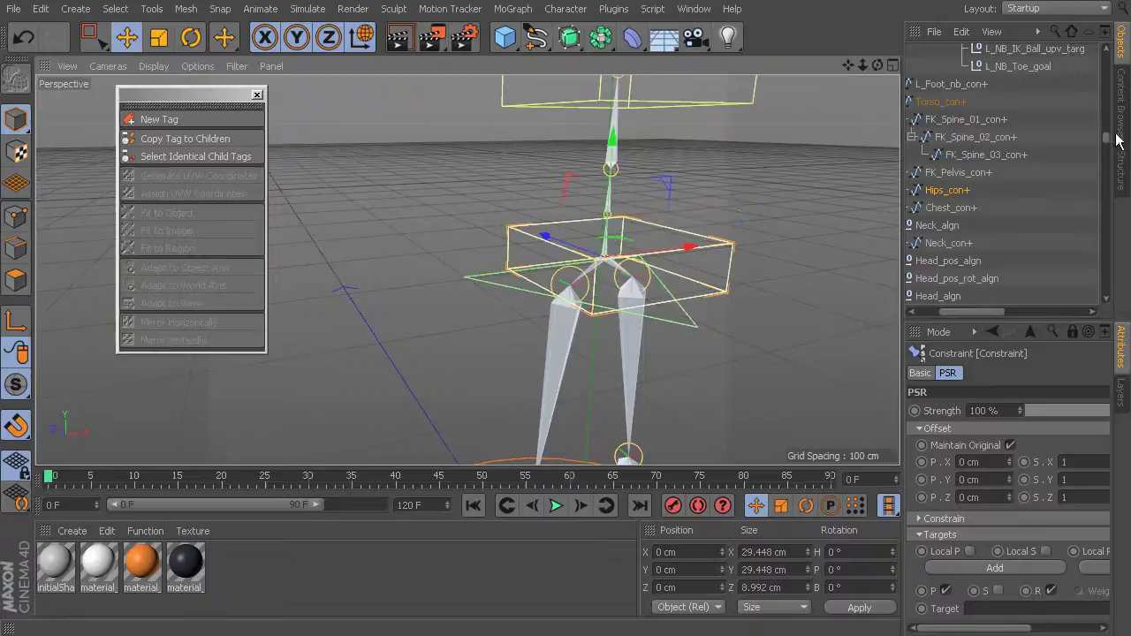
drag(1105, 139, 1105, 54)
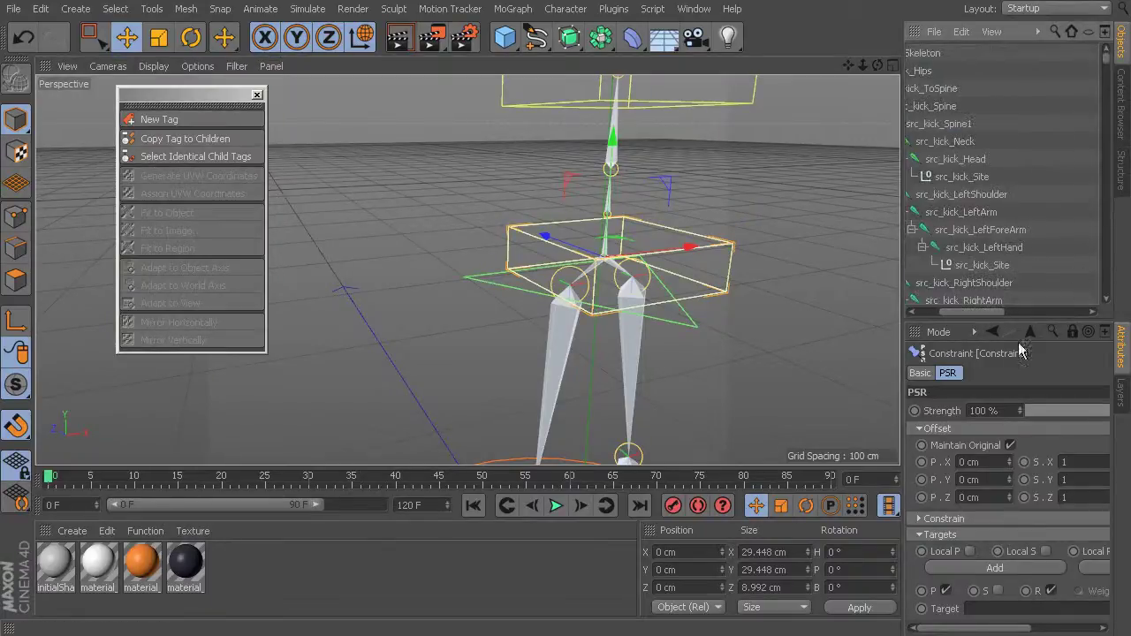
drag(973, 312, 926, 316)
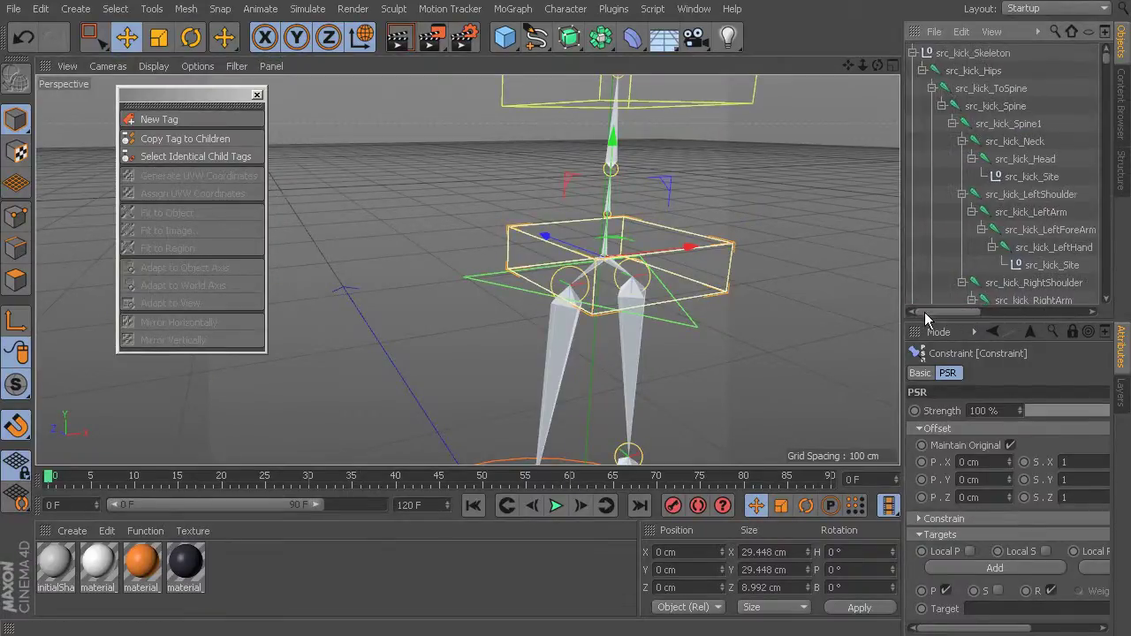
click(981, 72)
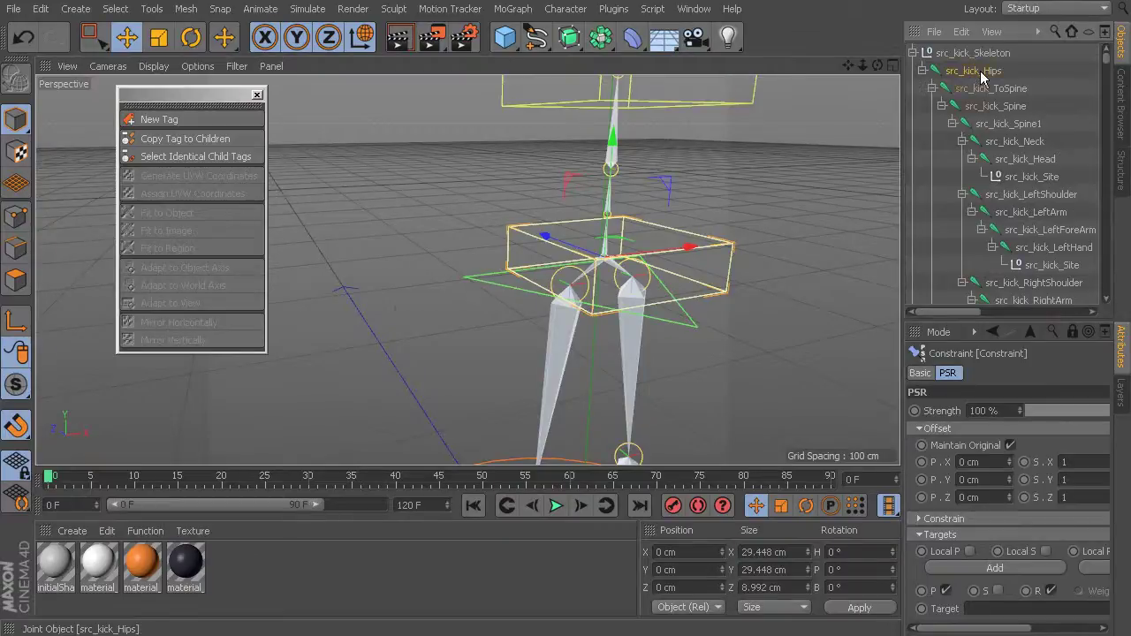
key(ctrl+a)
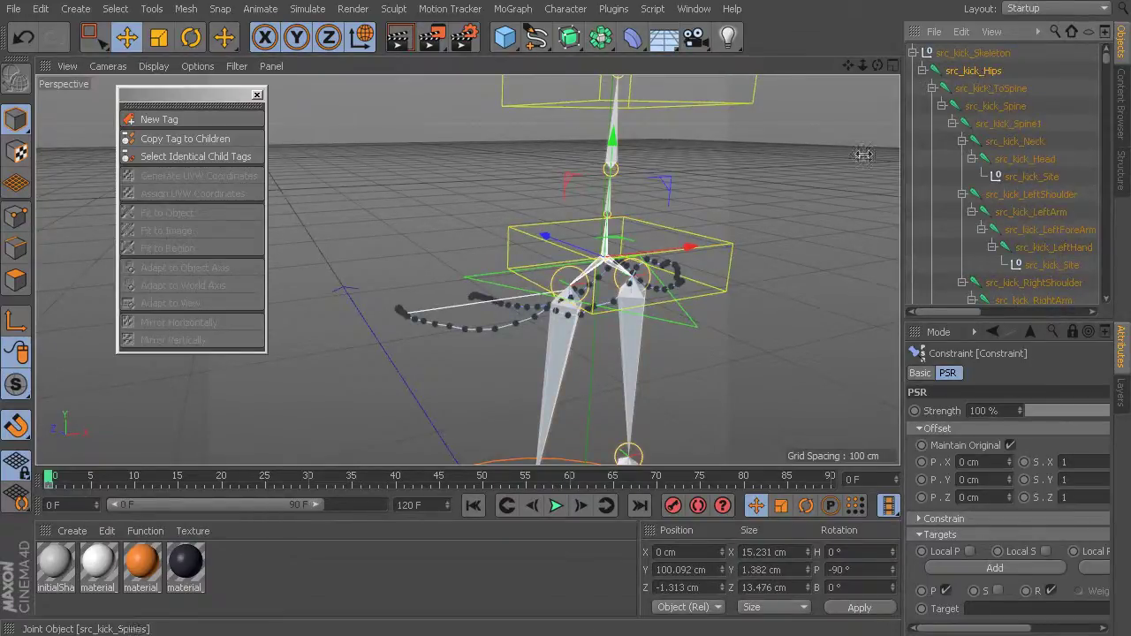
Step: Select the hips controller and drop src_kick_Hips into its PSR Constraint Target field
alt+drag(505, 245, 622, 169)
click(623, 168)
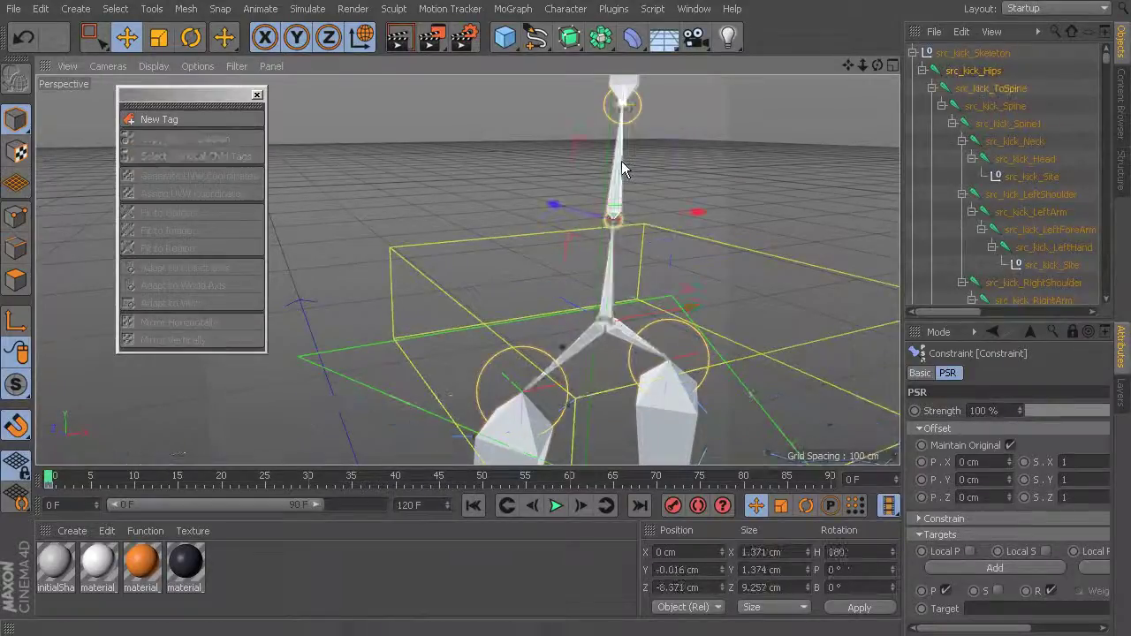
click(616, 292)
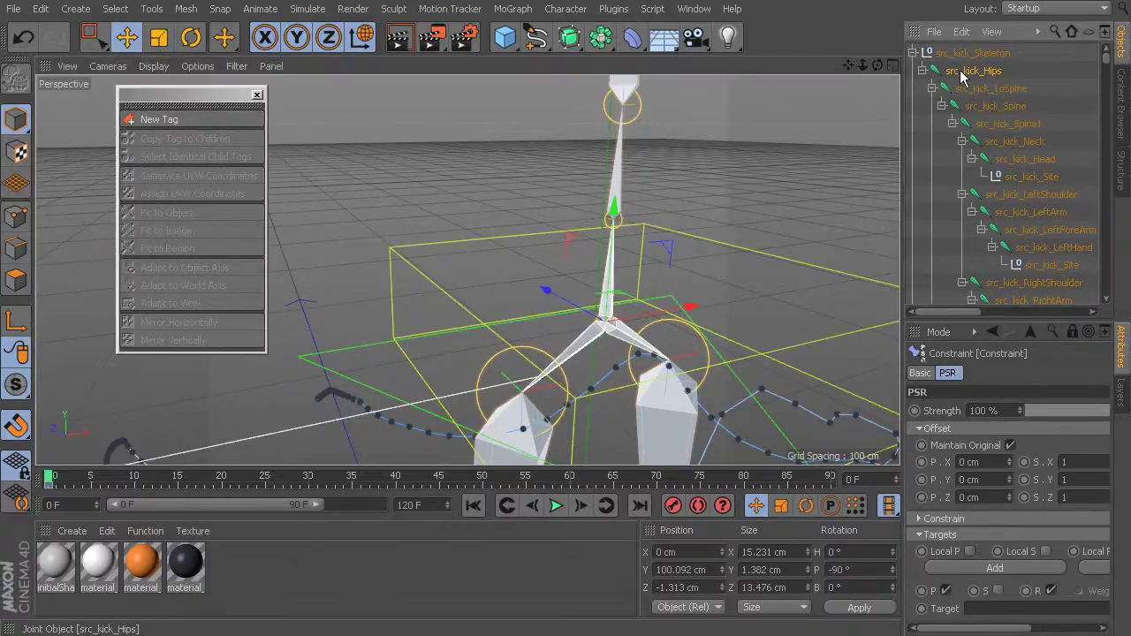
drag(1008, 128, 1047, 353)
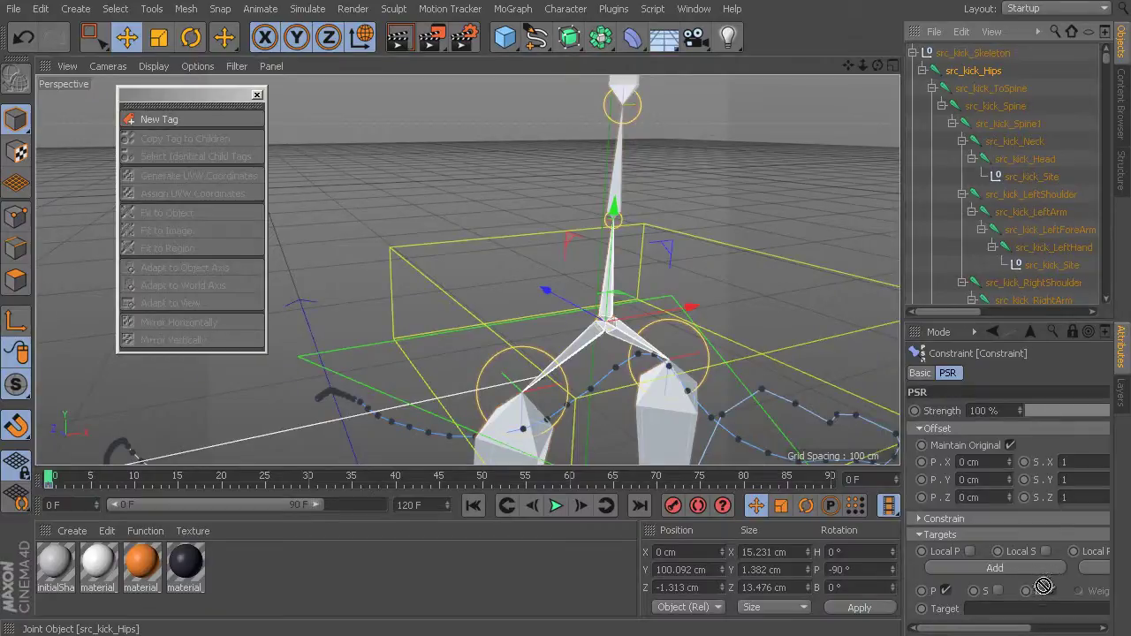
drag(1043, 587, 1038, 612)
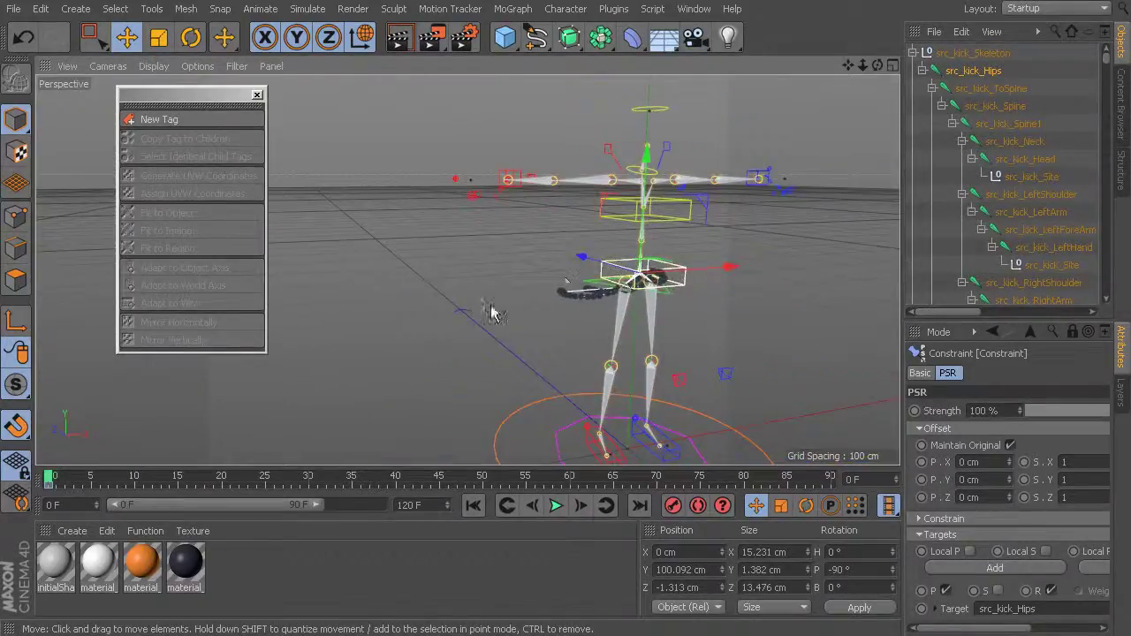
Step: Enable Polygon in the viewport Filter and scrub to frame 40 to watch the hips follow
mouse_move(55, 484)
mouse_down()
mouse_move(253, 487)
mouse_move(334, 509)
mouse_move(297, 491)
mouse_move(50, 486)
mouse_up()
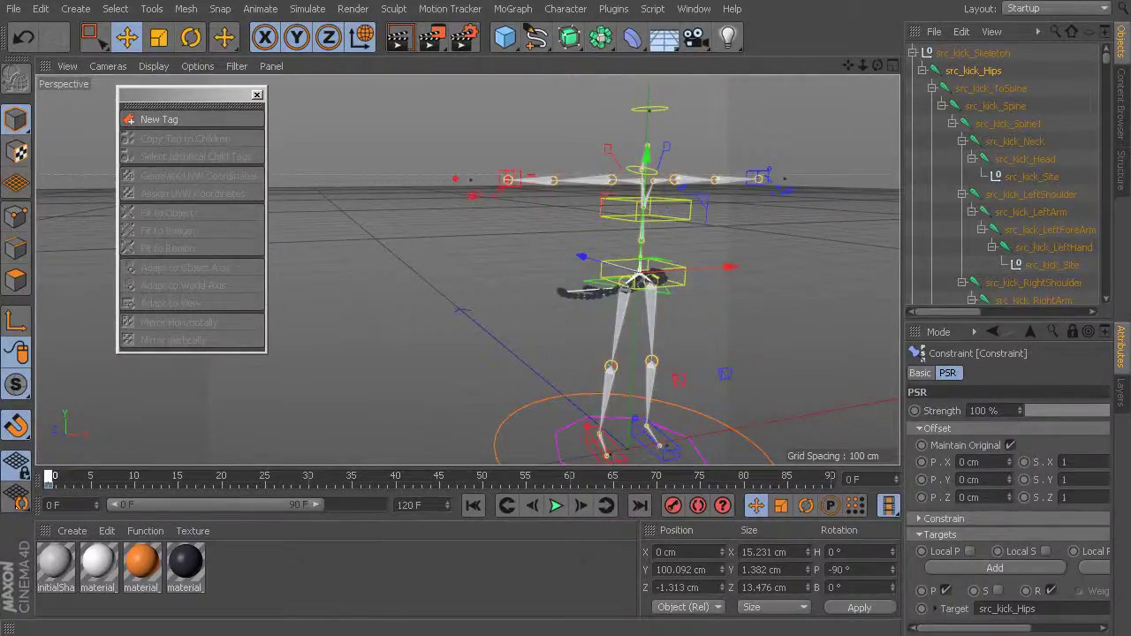
click(236, 67)
click(256, 146)
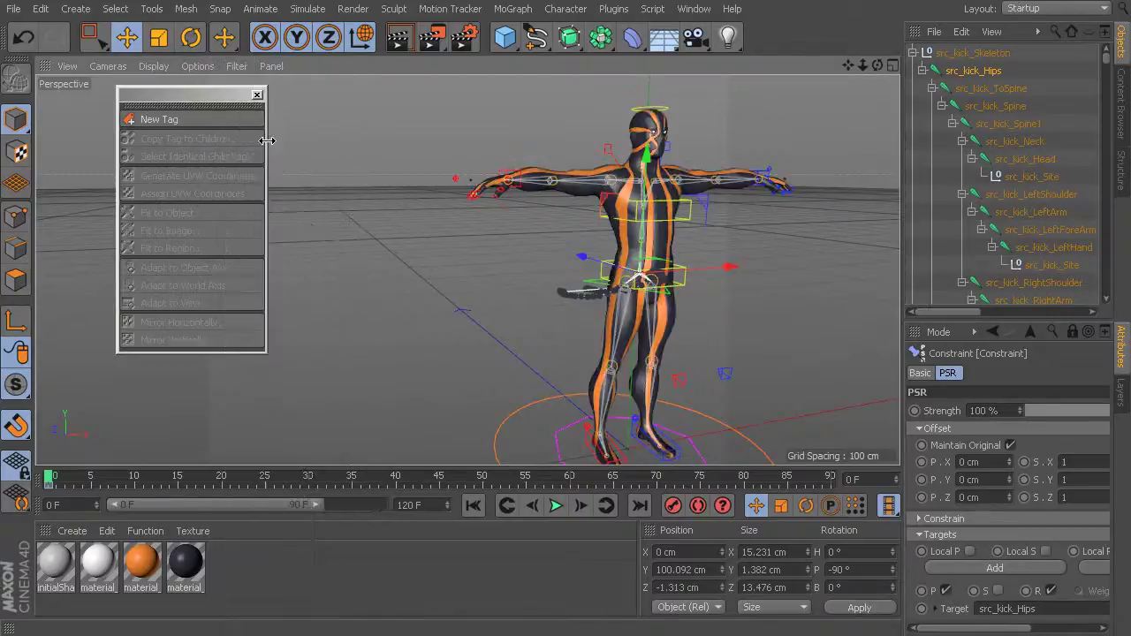
alt+drag(587, 315, 449, 313)
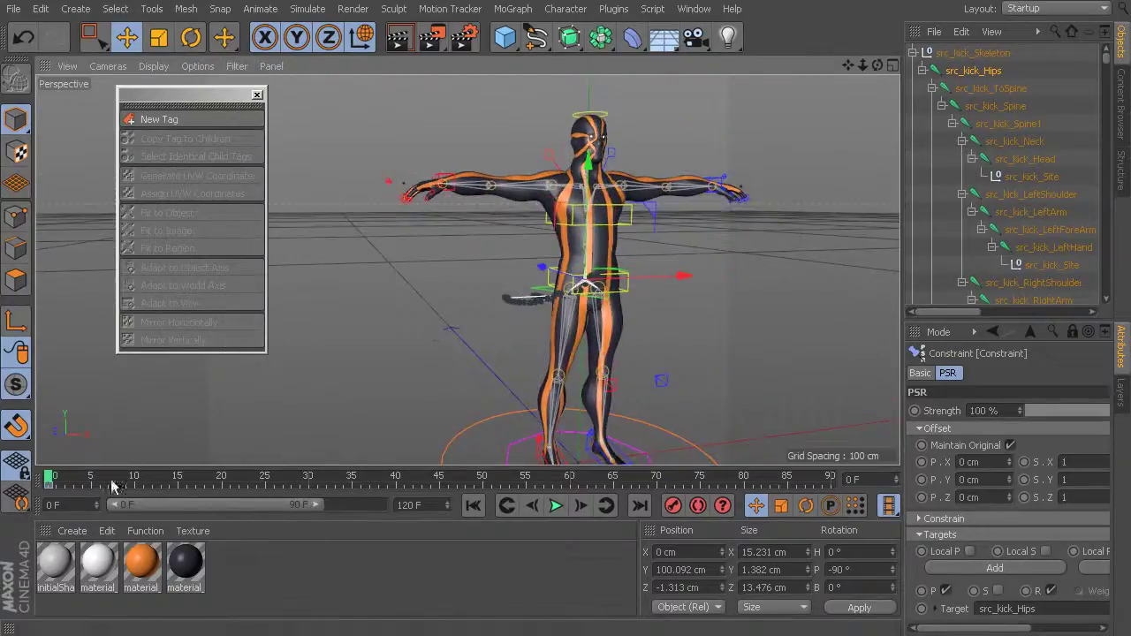
drag(50, 484, 395, 494)
alt+drag(477, 265, 693, 223)
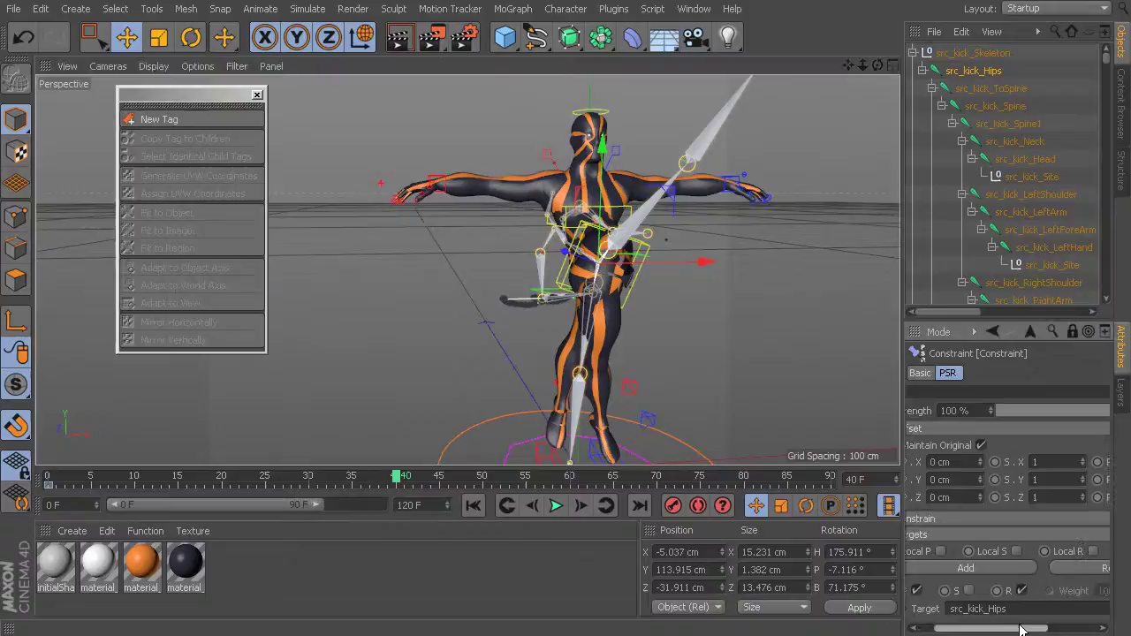
Step: Try a pitch rotation offset on the hips PSR constraint, then undo it
click(1088, 625)
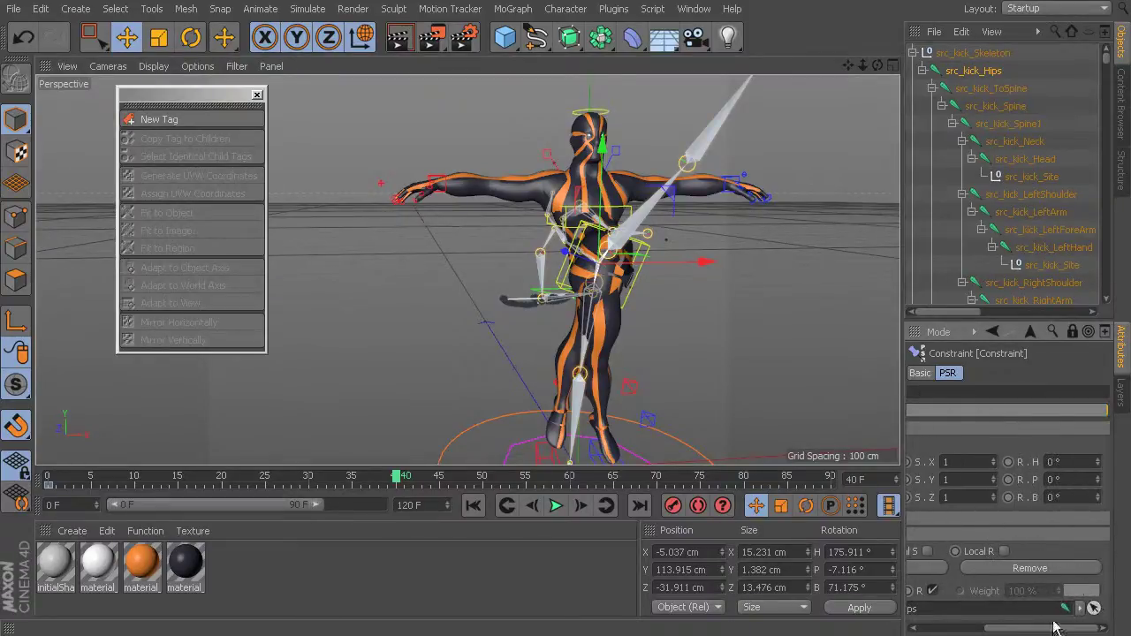
drag(1027, 631, 950, 629)
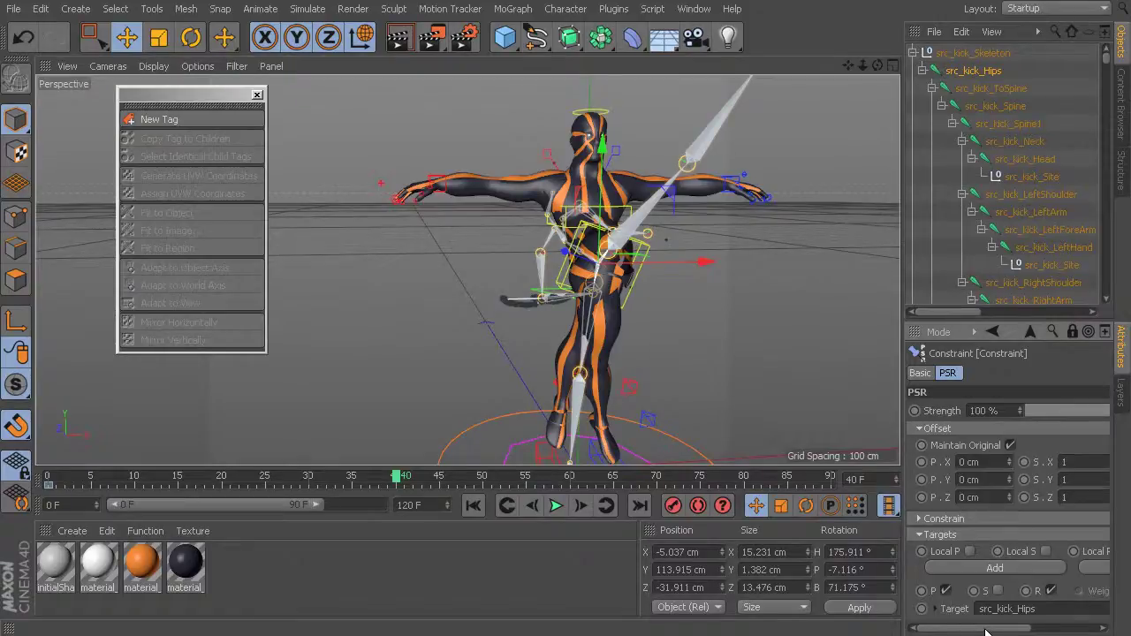
drag(986, 630, 1053, 629)
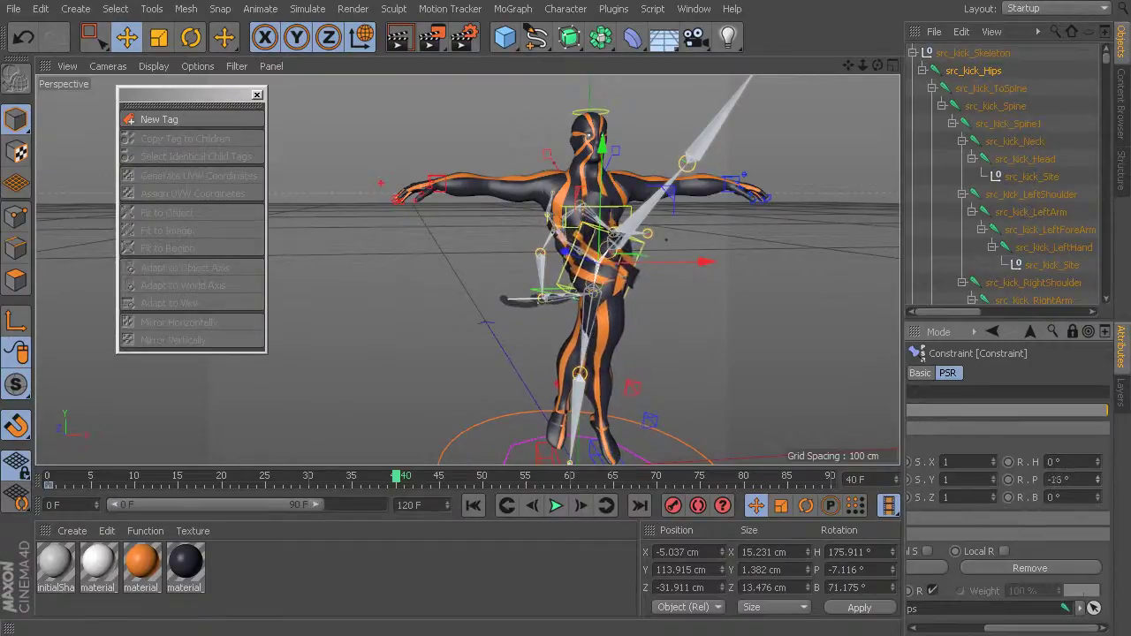
alt+drag(696, 288, 486, 271)
key(ctrl+z)
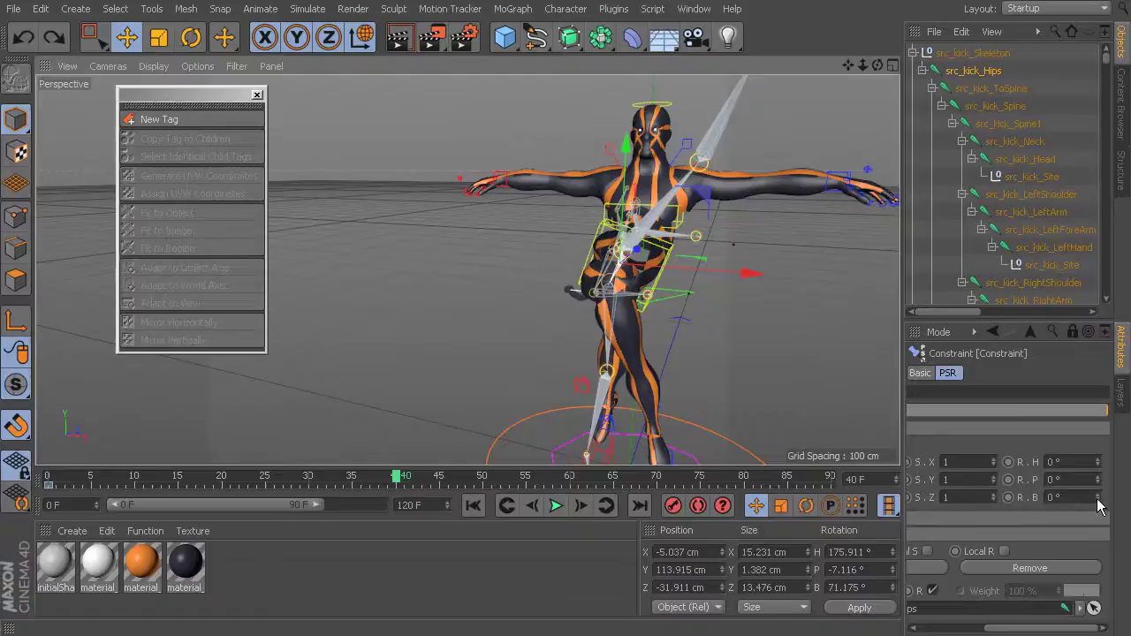
Step: Test a bank offset, then set an 8° heading offset that twists the hips and spine
mouse_move(1098, 500)
mouse_down()
mouse_move(1098, 530)
mouse_move(1098, 513)
mouse_up()
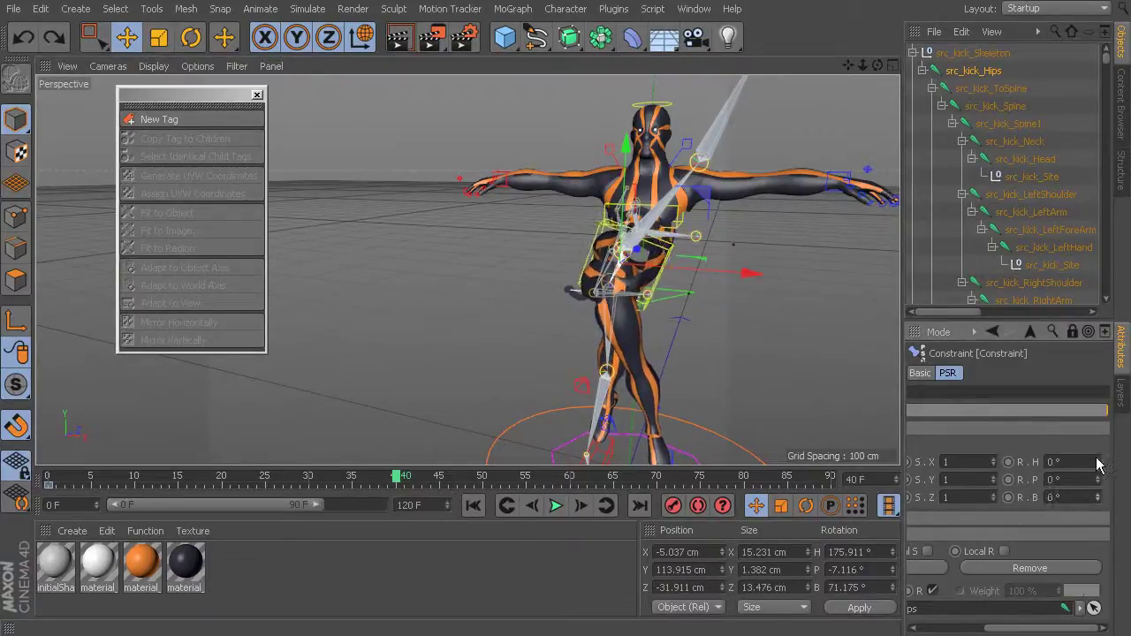
drag(1051, 461, 1051, 436)
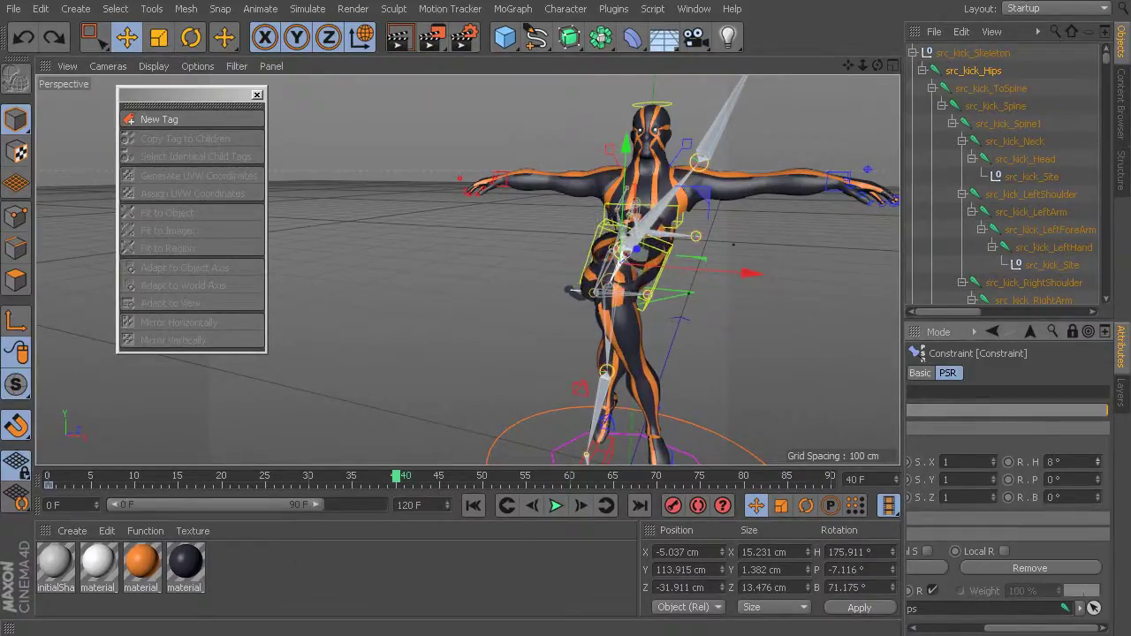
right_click(1095, 460)
click(1092, 461)
Step: Reset the hips constraint's R.H offset to 0°
text(0)
key(Return)
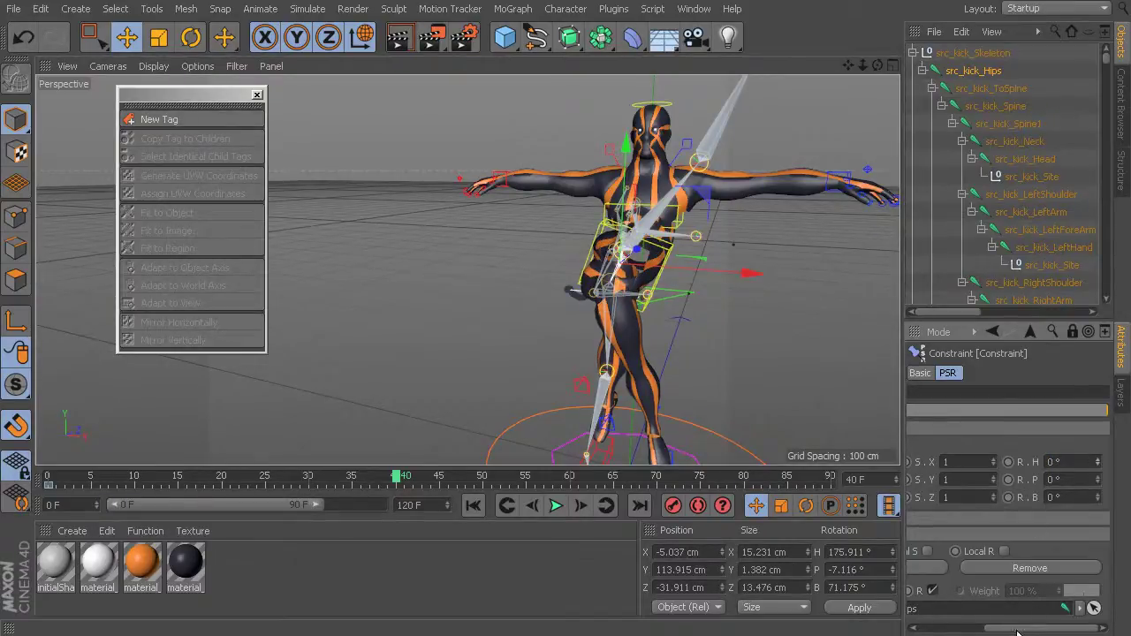
drag(1012, 630, 918, 629)
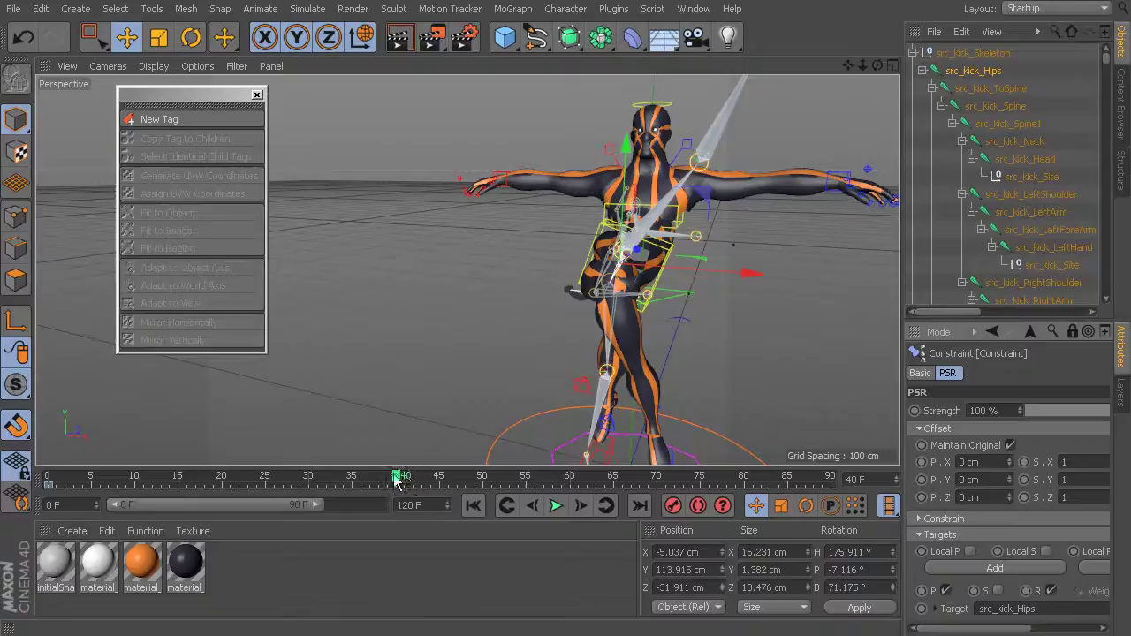
Step: Scrub the kick from frame 0 to 40 and back to 0, checking the hips follow
drag(396, 480, 50, 478)
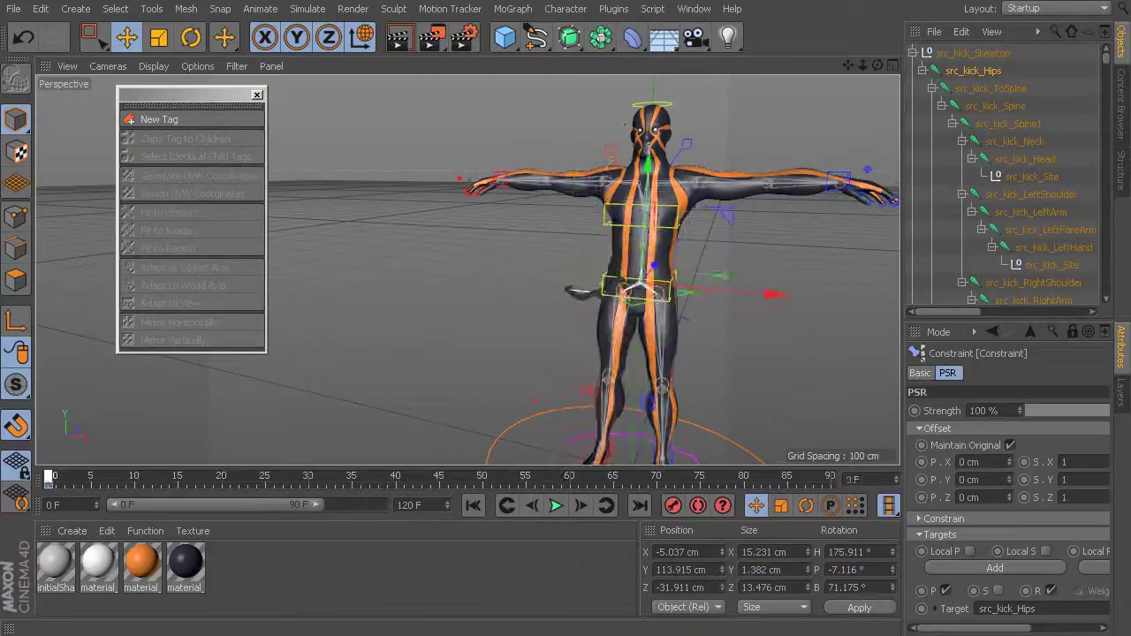
alt+drag(371, 392, 653, 345)
scroll(658, 343, up, 5)
scroll(601, 331, down, 5)
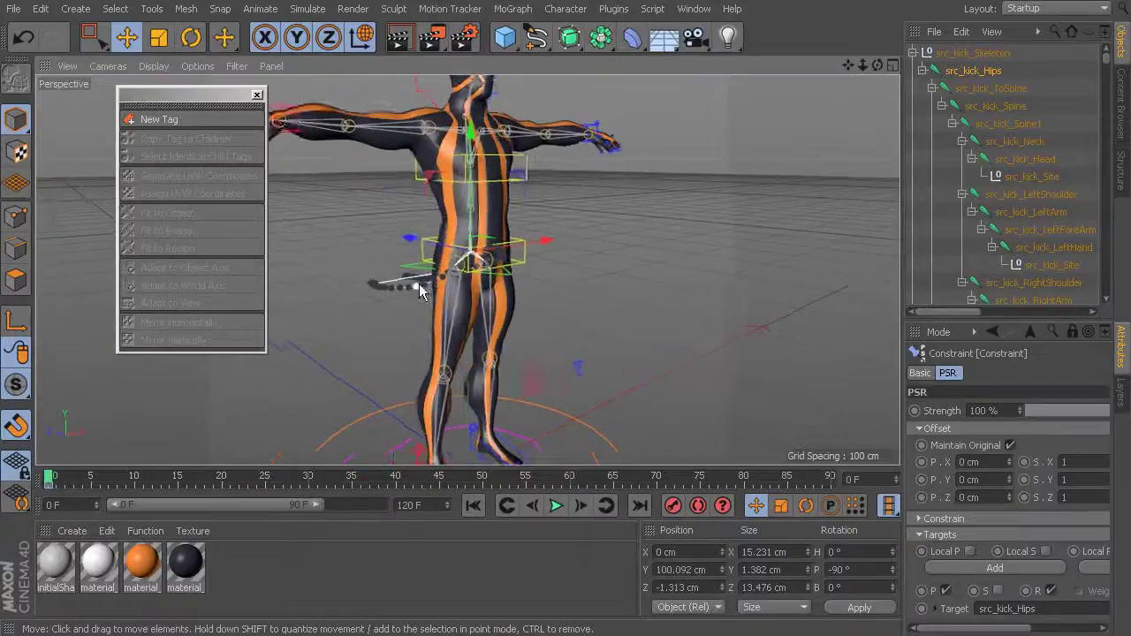
scroll(415, 292, up, 3)
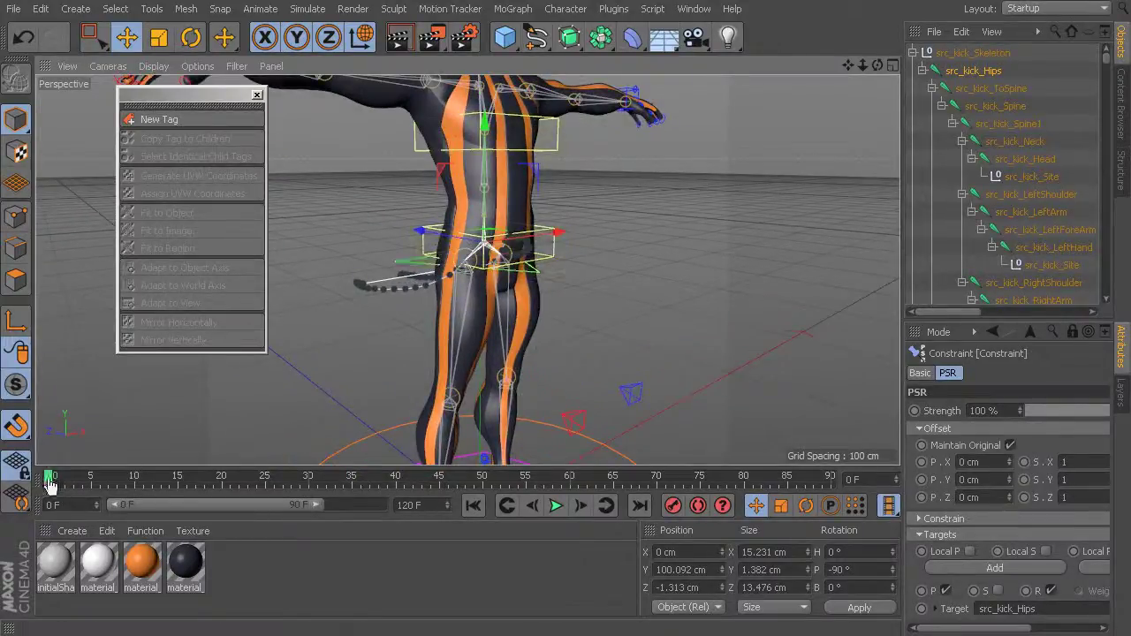
drag(61, 484, 439, 505)
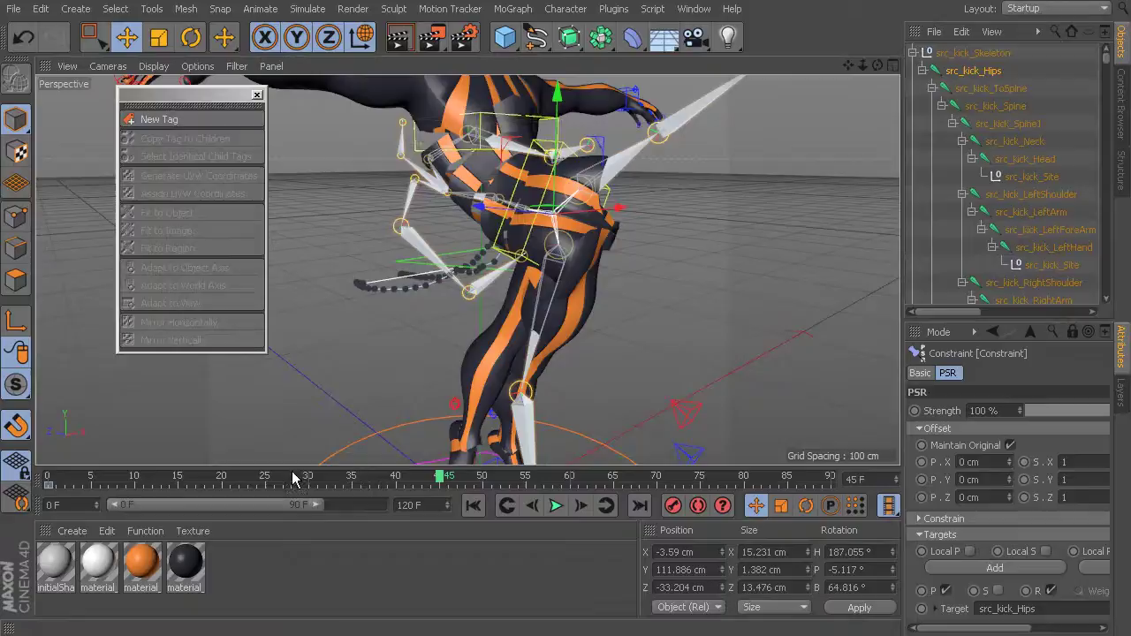
drag(293, 478, 46, 477)
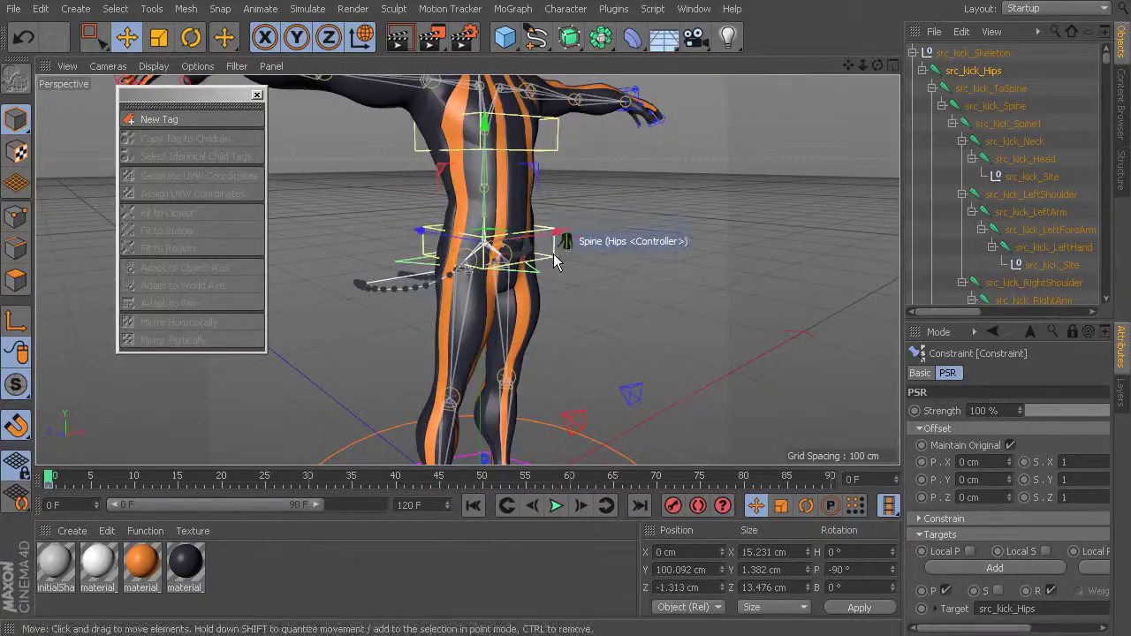
Step: Select the torso controller and scroll the Object Manager to its Torso_con+ entry
click(409, 268)
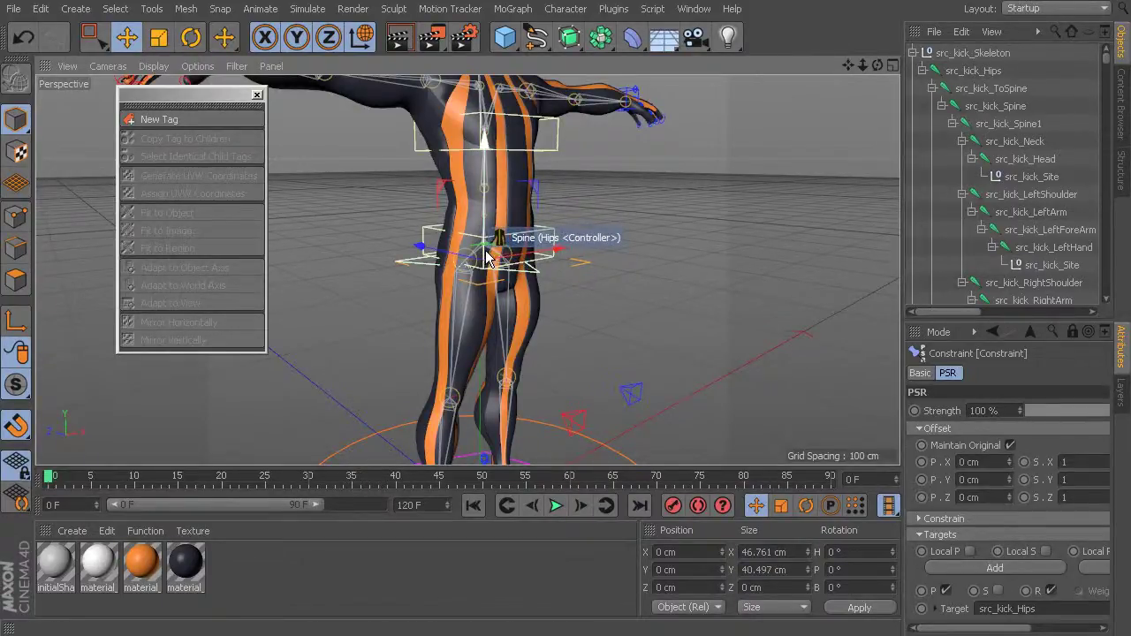
click(416, 270)
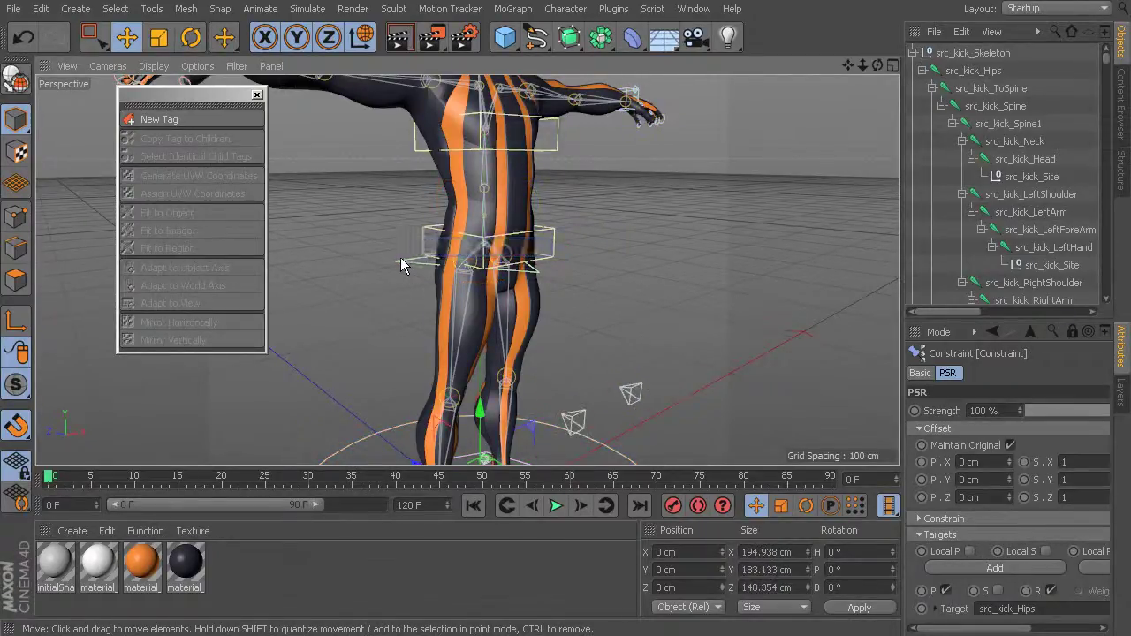
click(399, 257)
scroll(1013, 187, down, 5)
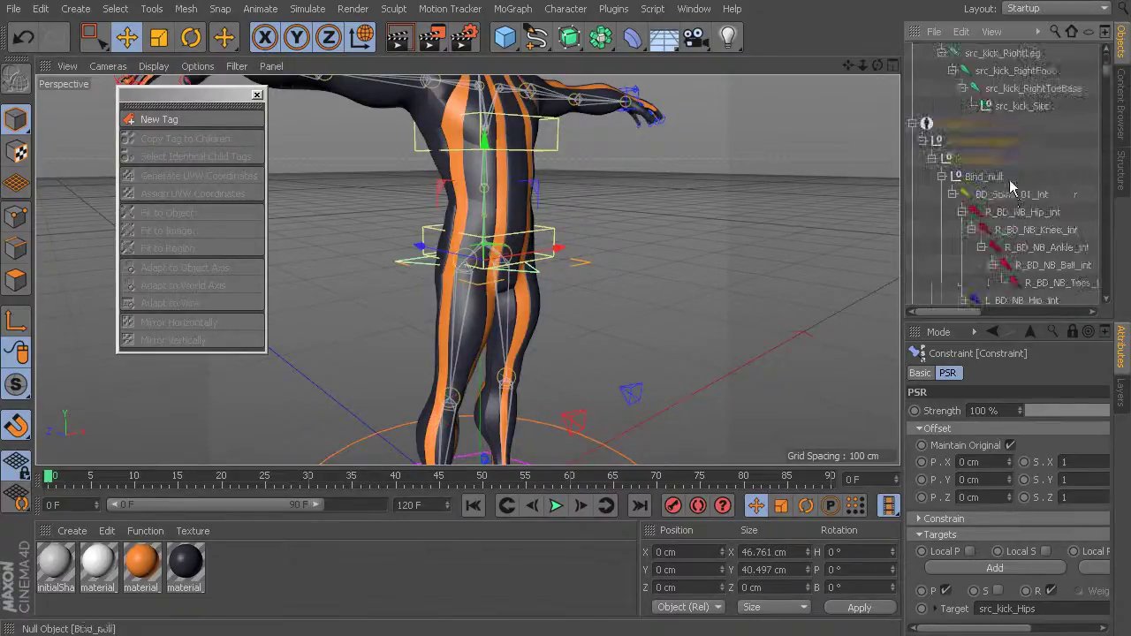
scroll(1013, 197, down, 3)
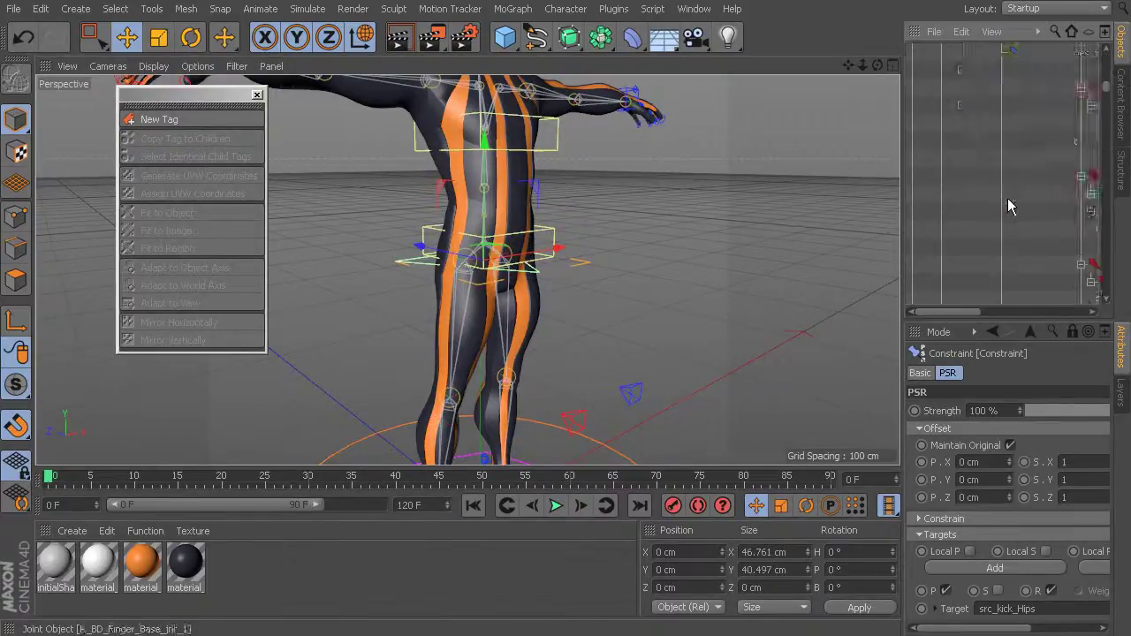
click(991, 32)
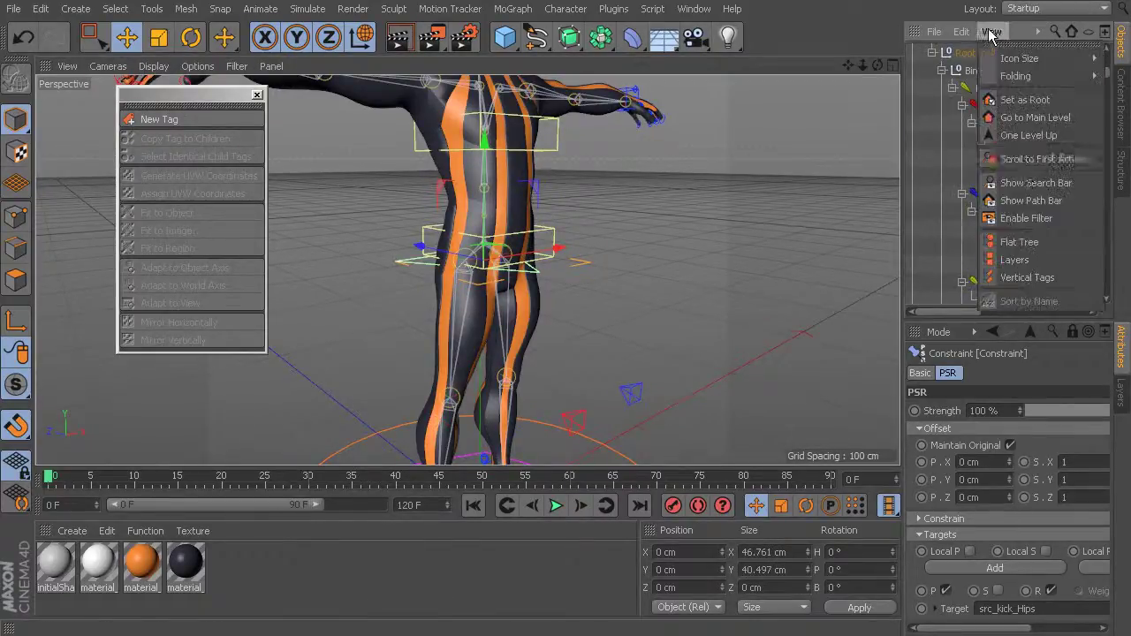
click(1030, 161)
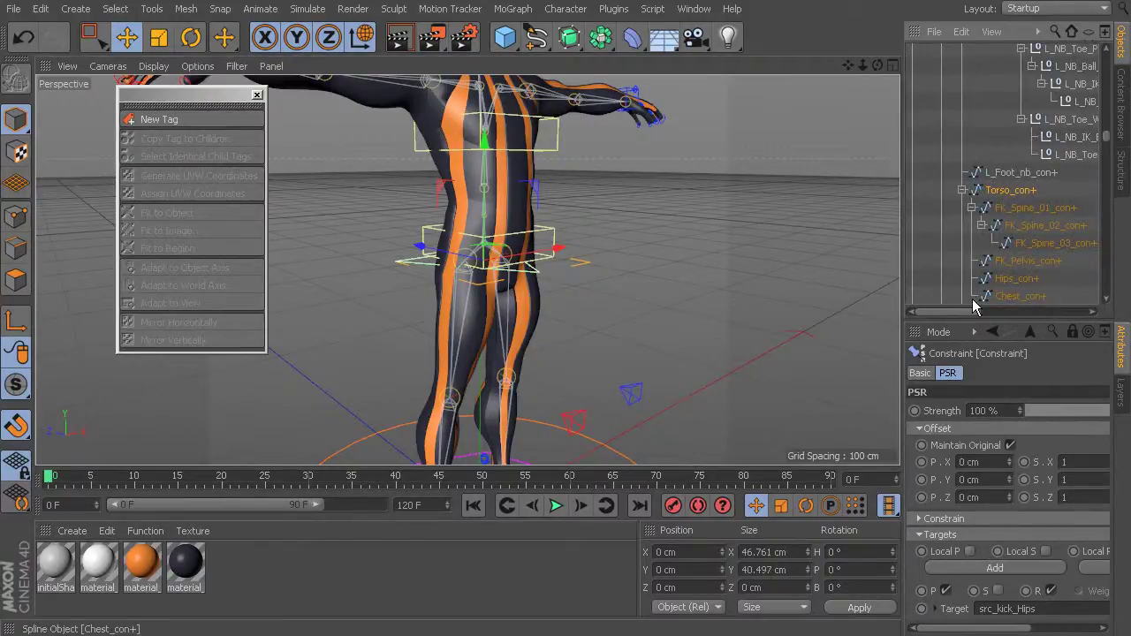
Step: Add a Constraint tag to the torso controller and enable PSR in its Basic Properties
click(189, 119)
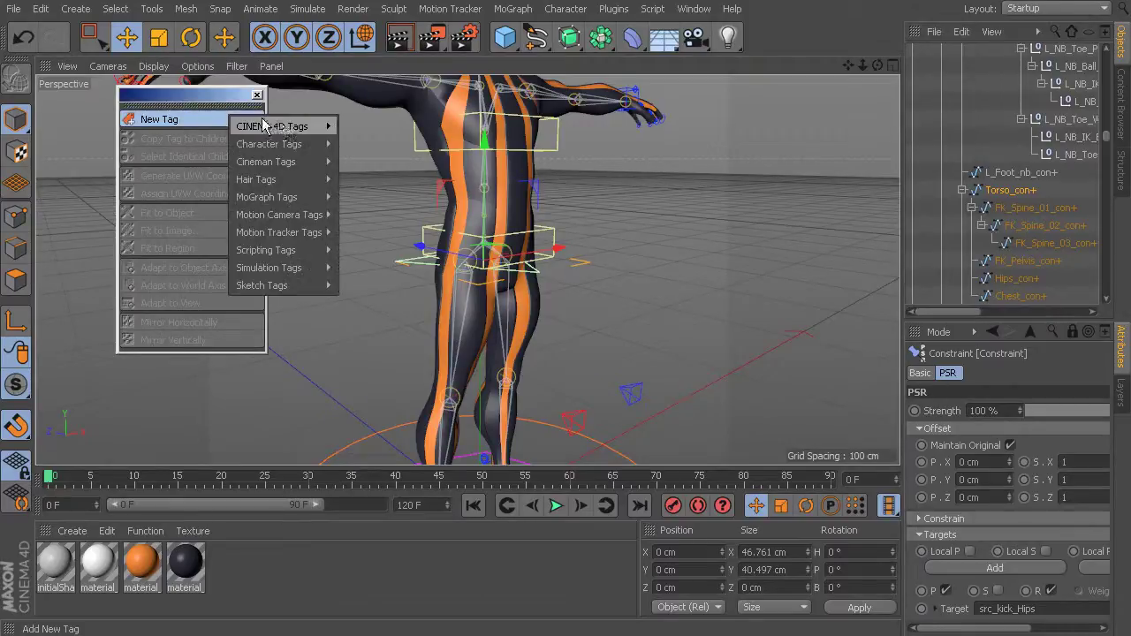
mouse_move(283, 150)
click(378, 162)
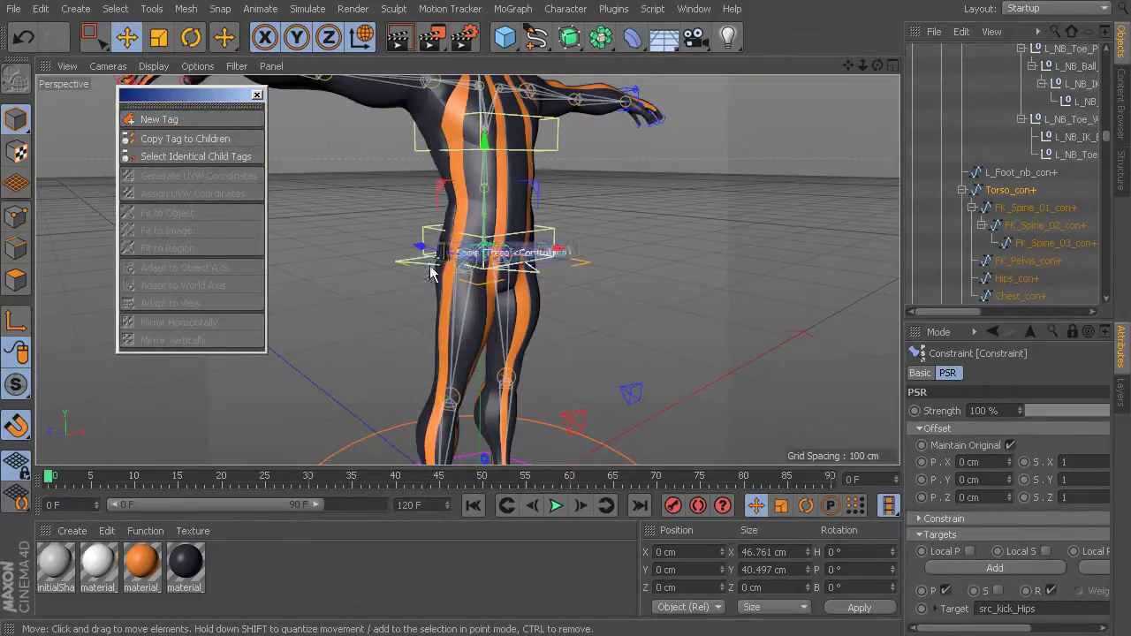
drag(948, 311, 1034, 316)
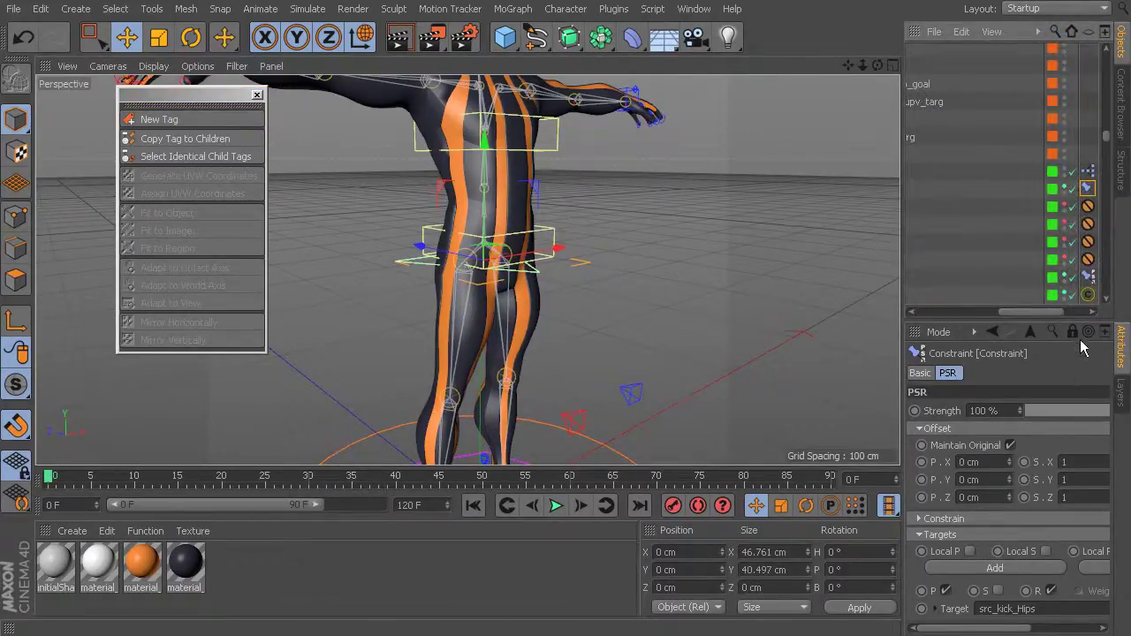
click(1066, 332)
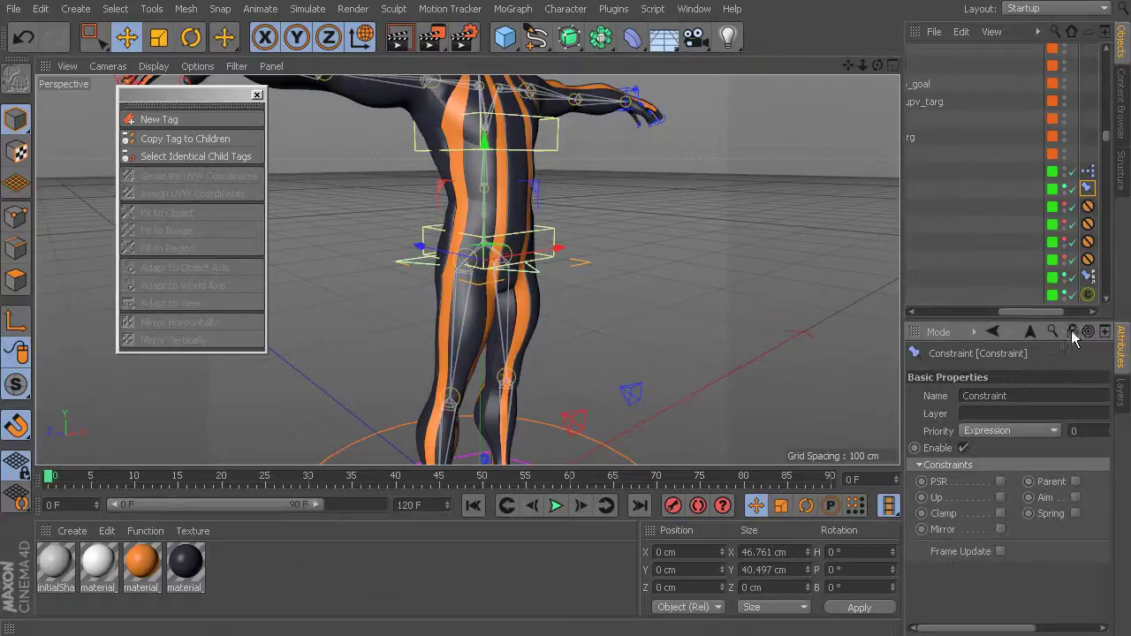
click(1000, 482)
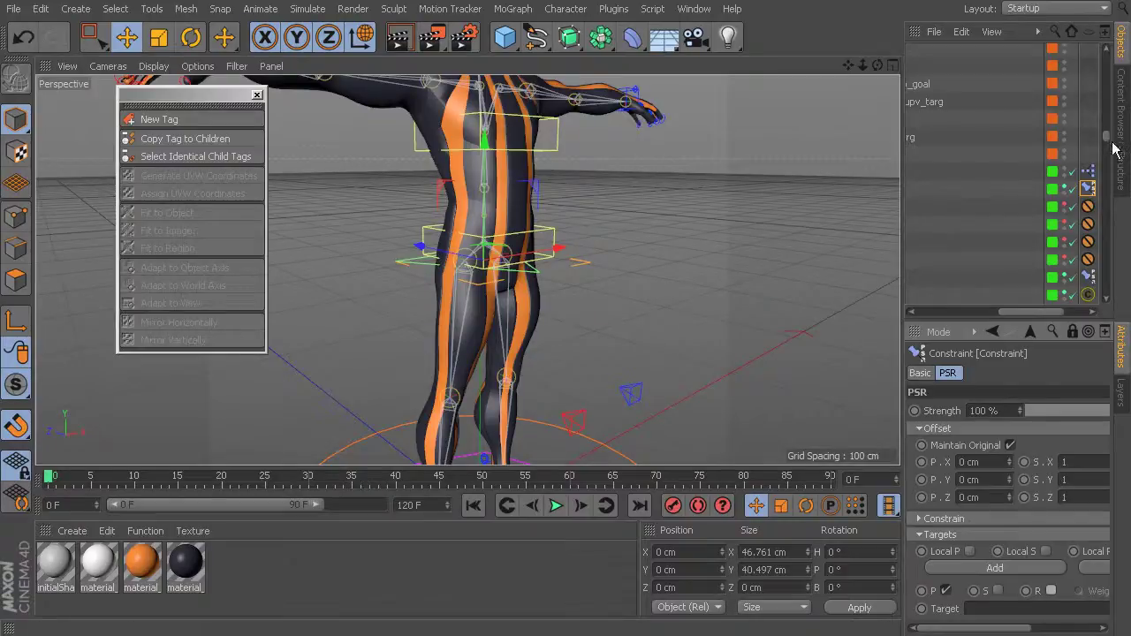
Step: Drop src_kick_Hips into the PSR constraint's Target field
drag(1107, 142, 1103, 60)
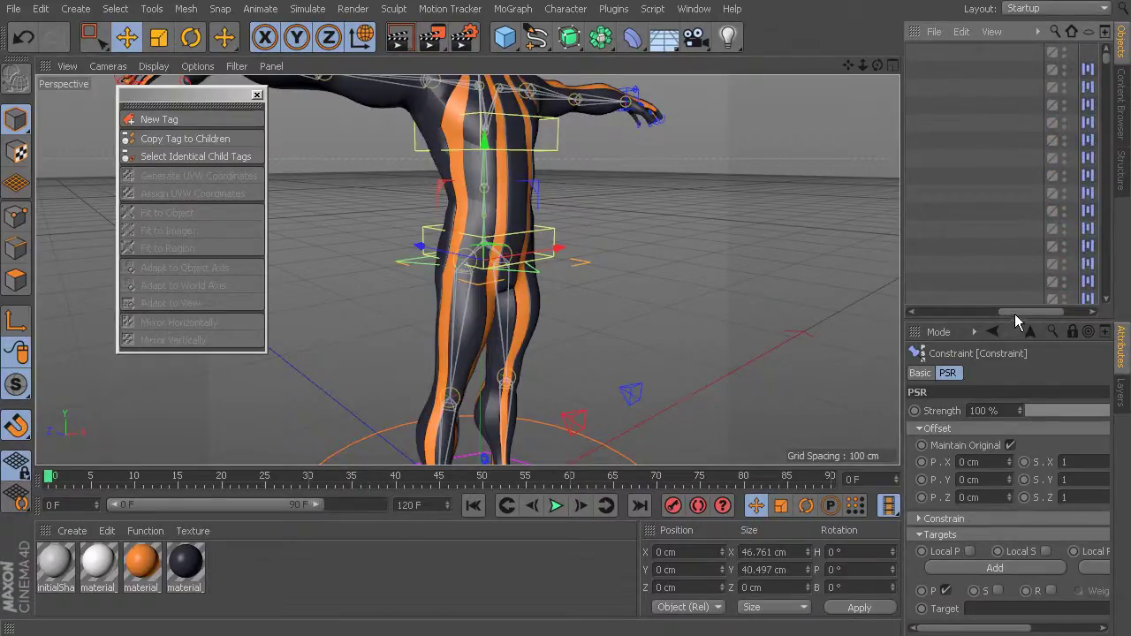
drag(1015, 313, 936, 315)
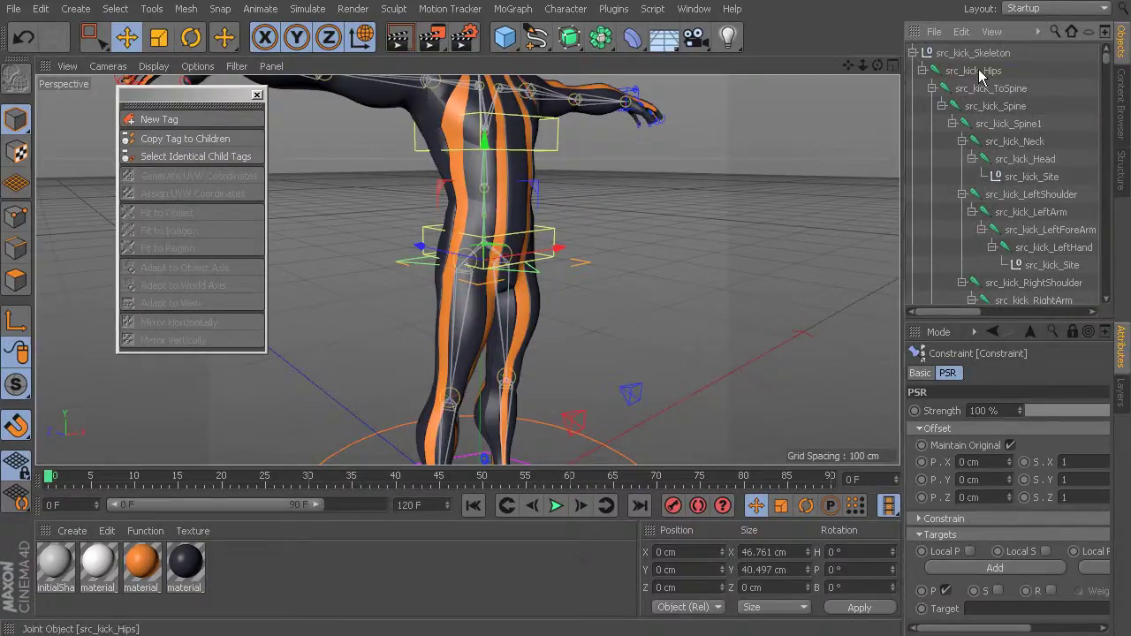
drag(978, 76, 1038, 116)
drag(1015, 616, 1015, 615)
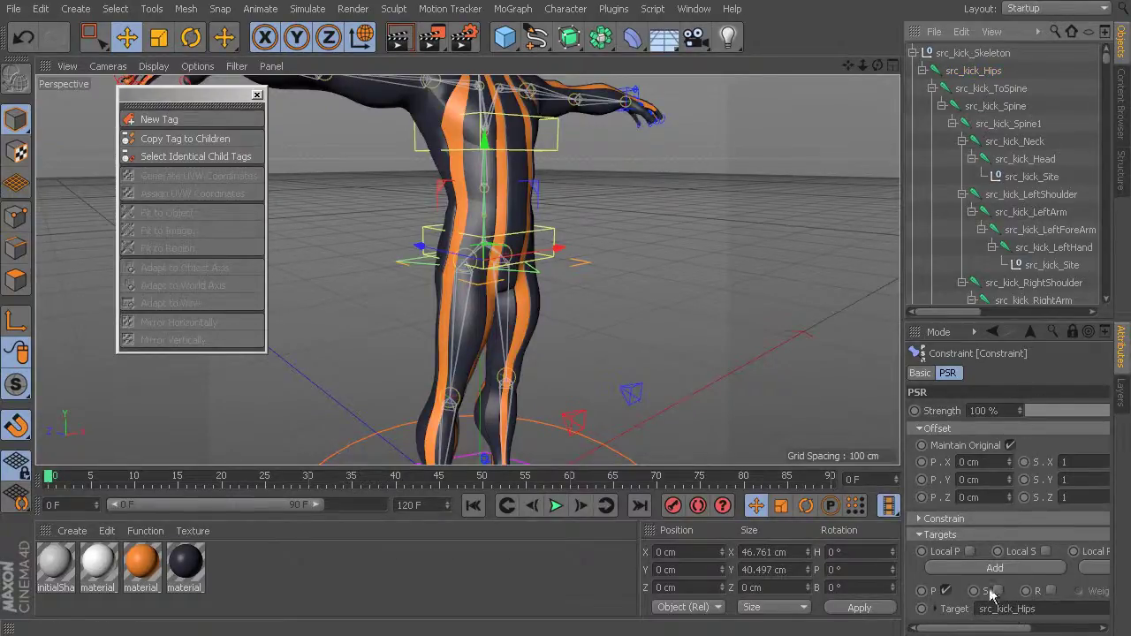
Step: Scrub the timeline to check the controller follows the kick, then return to frame 0
drag(54, 484, 387, 486)
alt+drag(695, 228, 579, 213)
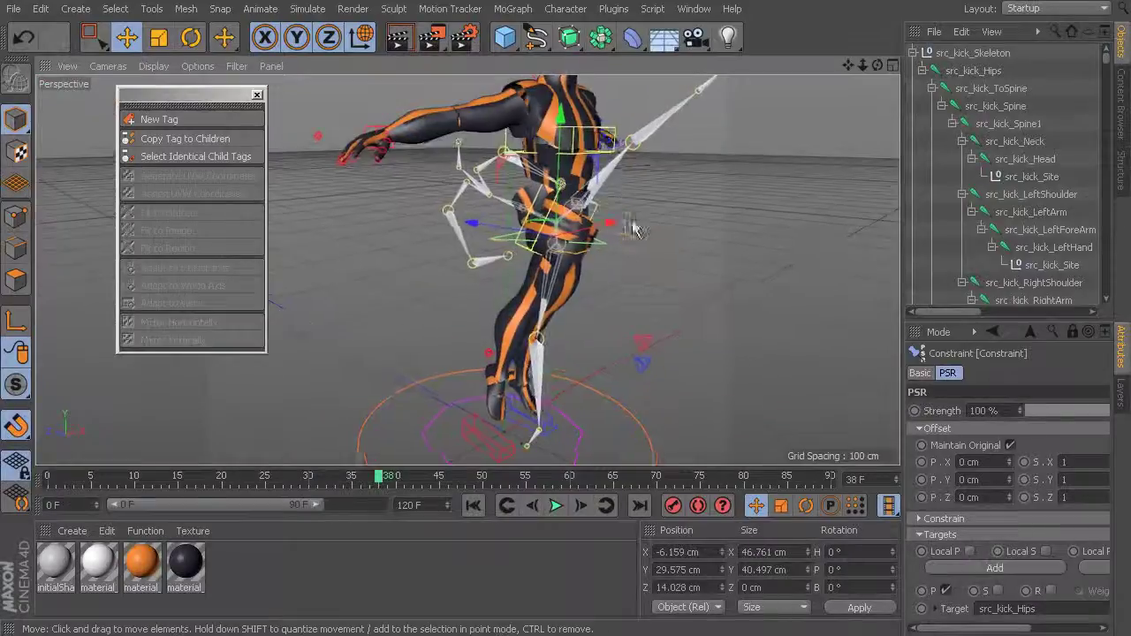
drag(376, 479, 23, 502)
Step: Select the chest controller and scroll the Object Manager to it
alt+drag(482, 257, 636, 214)
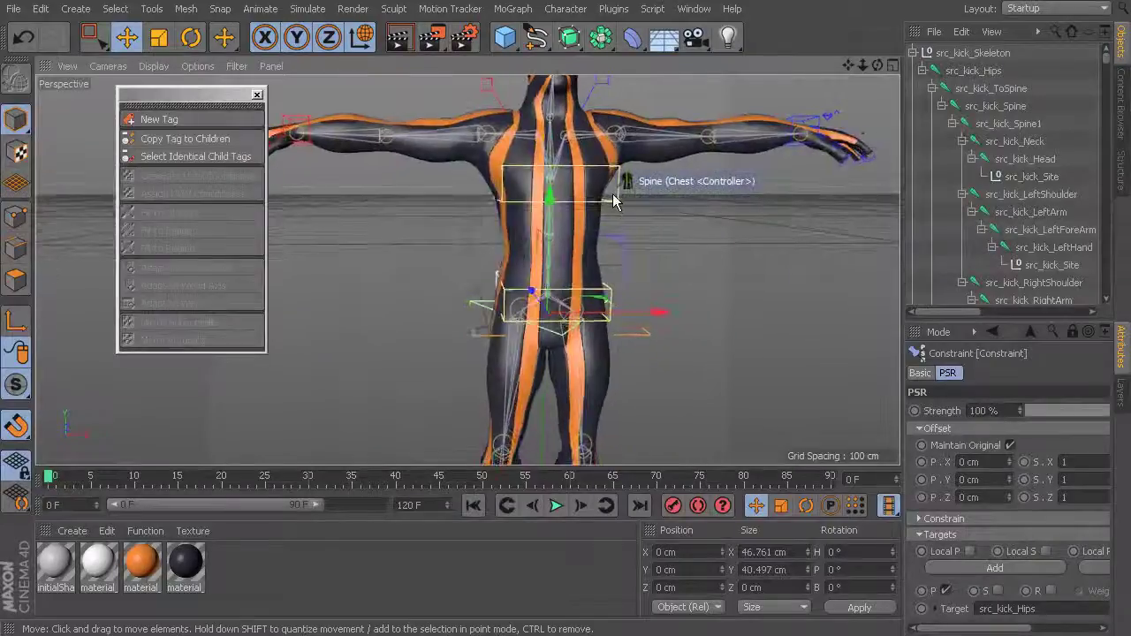
click(614, 182)
alt+drag(608, 254, 569, 227)
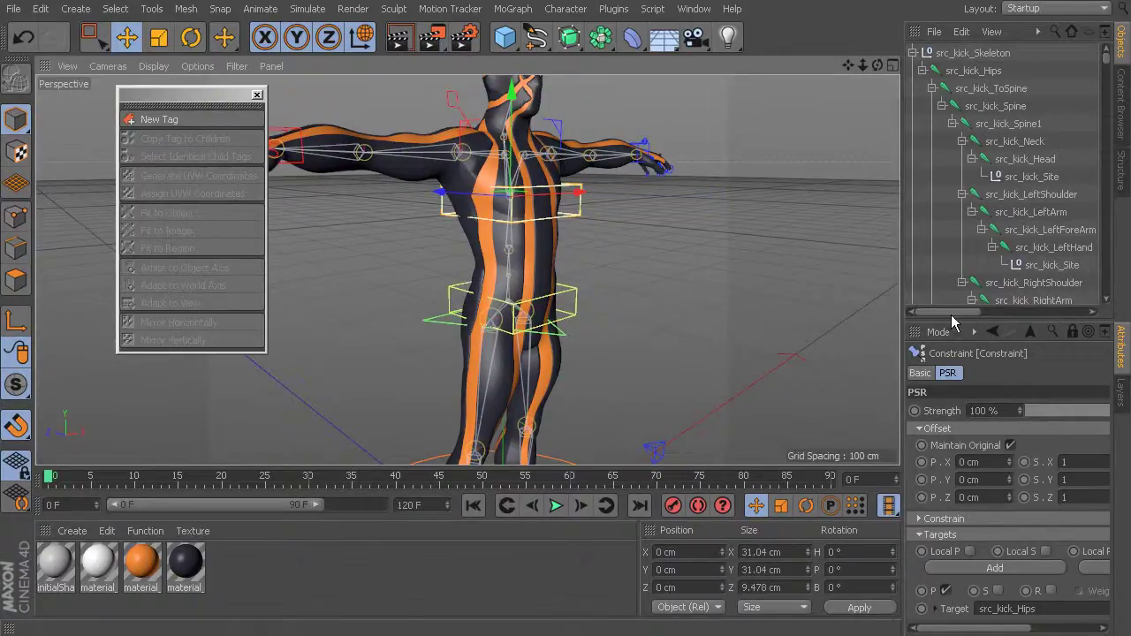
click(991, 31)
click(1040, 159)
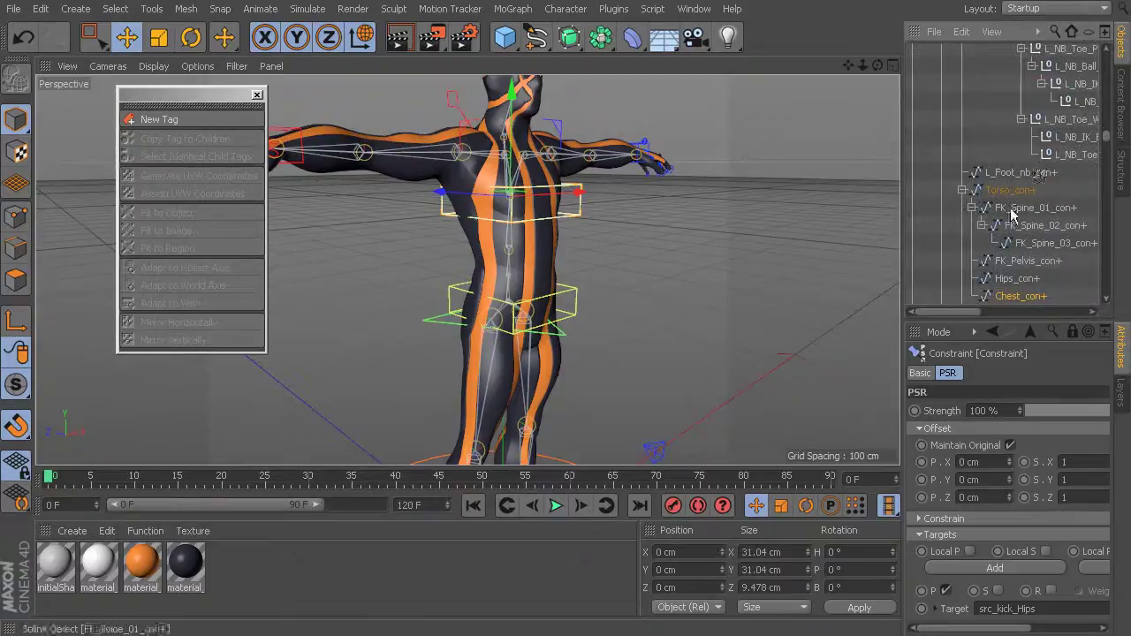
mouse_move(949, 315)
mouse_down()
mouse_move(996, 314)
mouse_move(965, 314)
mouse_up()
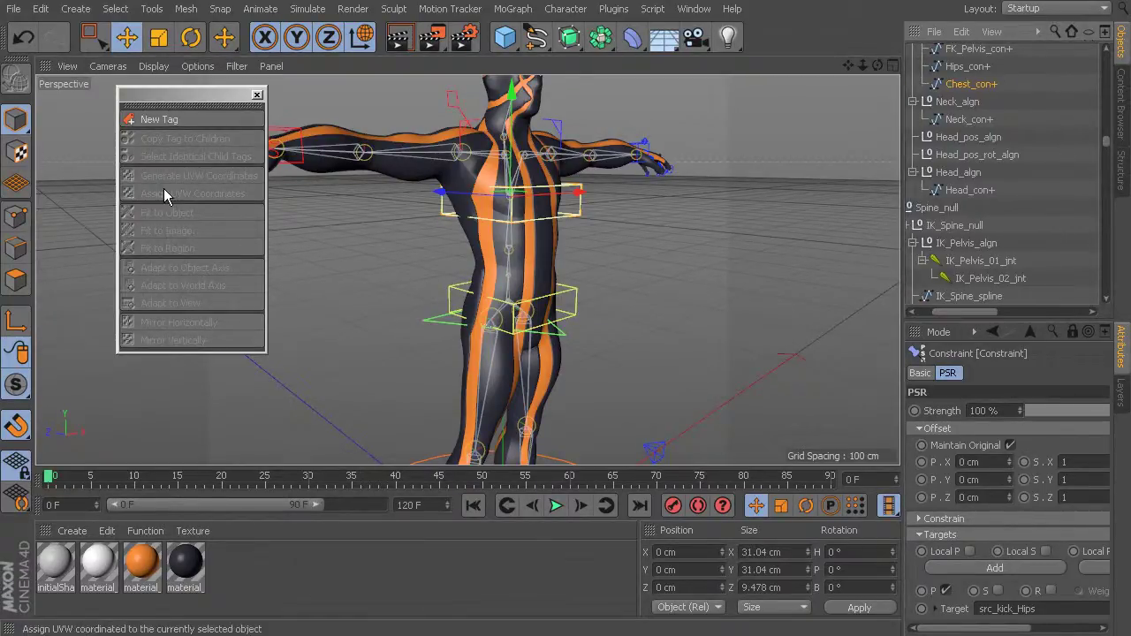
Step: Add a Character Constraint tag to the chest controller
mouse_move(154, 119)
mouse_move(266, 145)
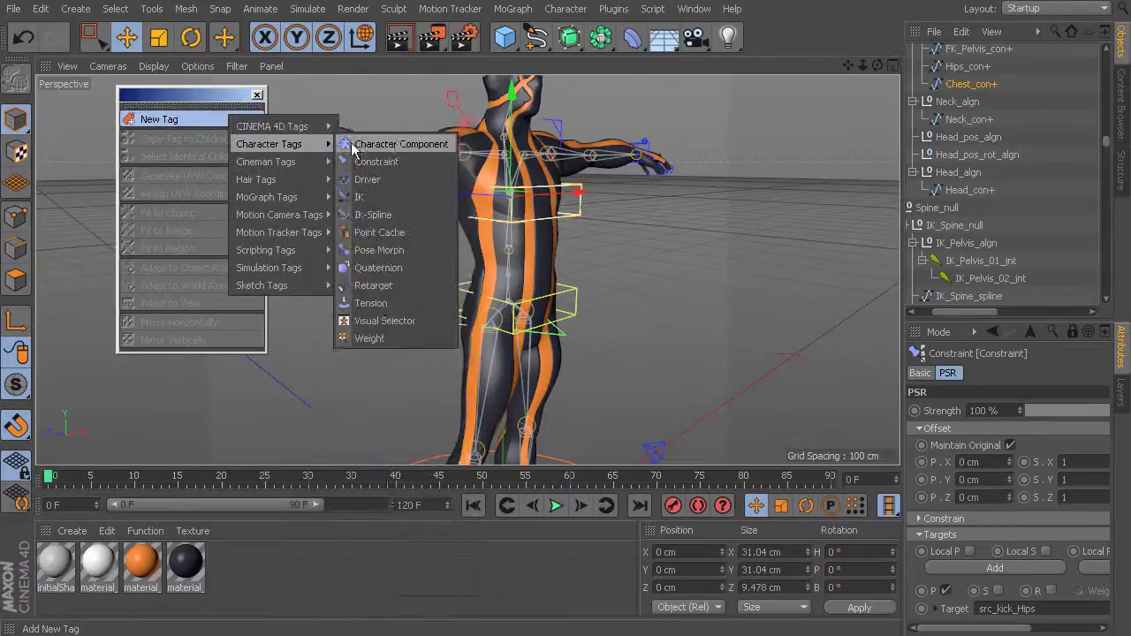
click(376, 162)
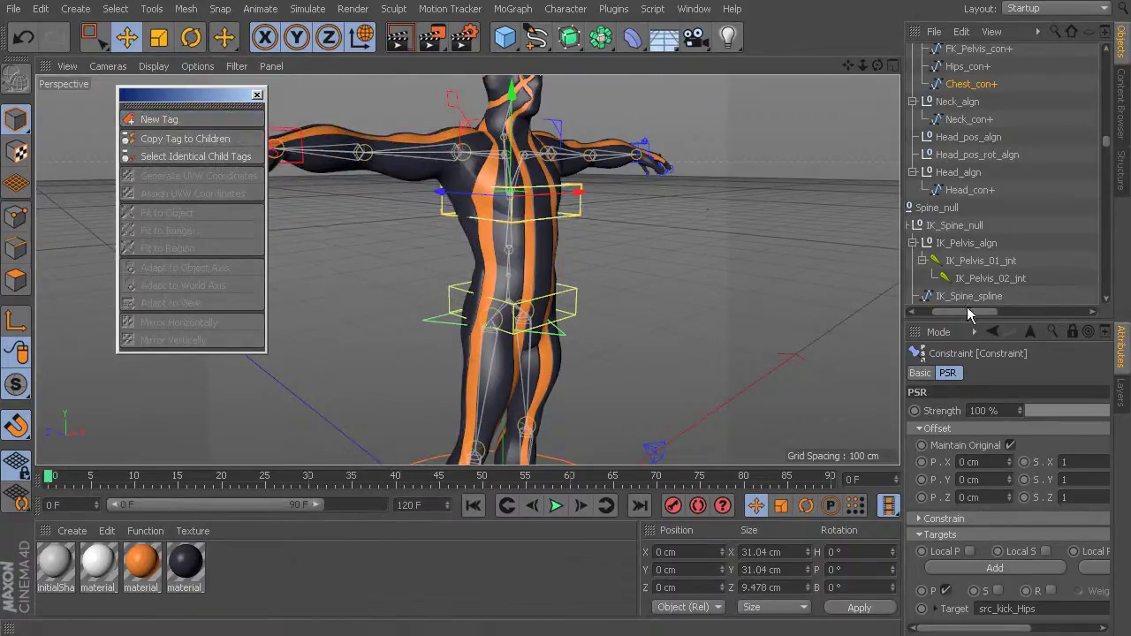
drag(970, 313, 1045, 317)
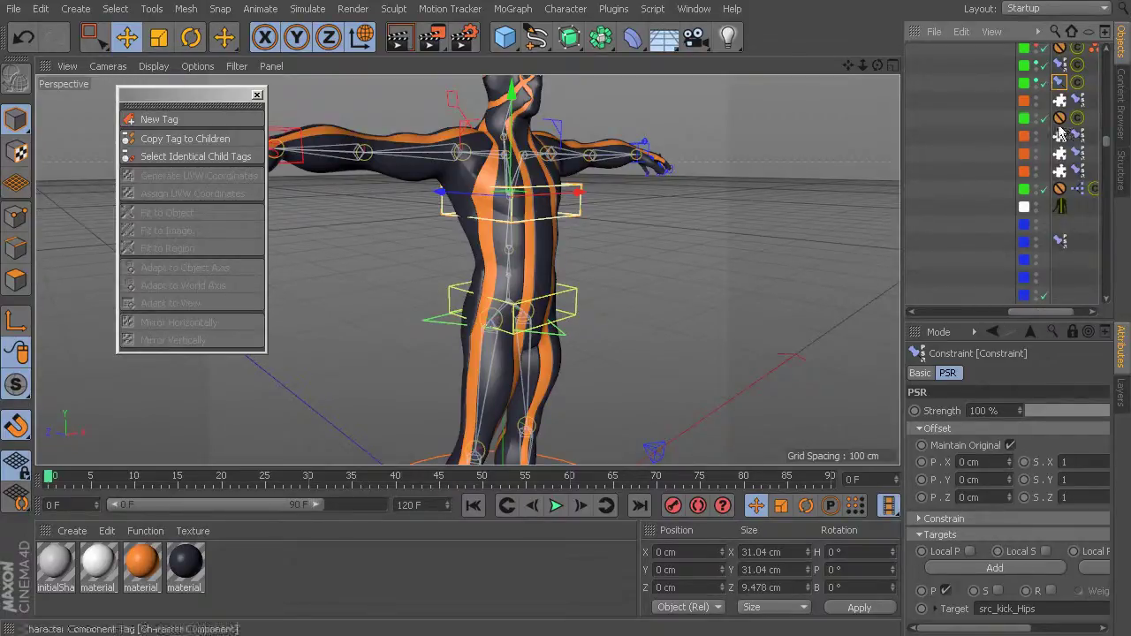
Step: Enable PSR on the chest controller's Constraint tag
click(1071, 331)
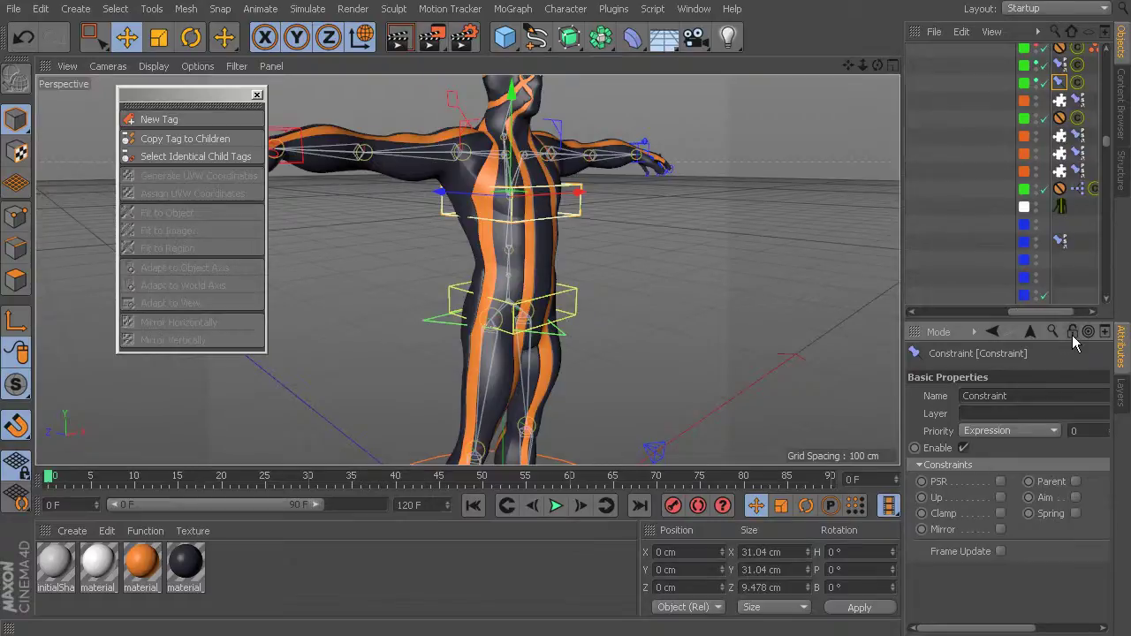
click(1001, 483)
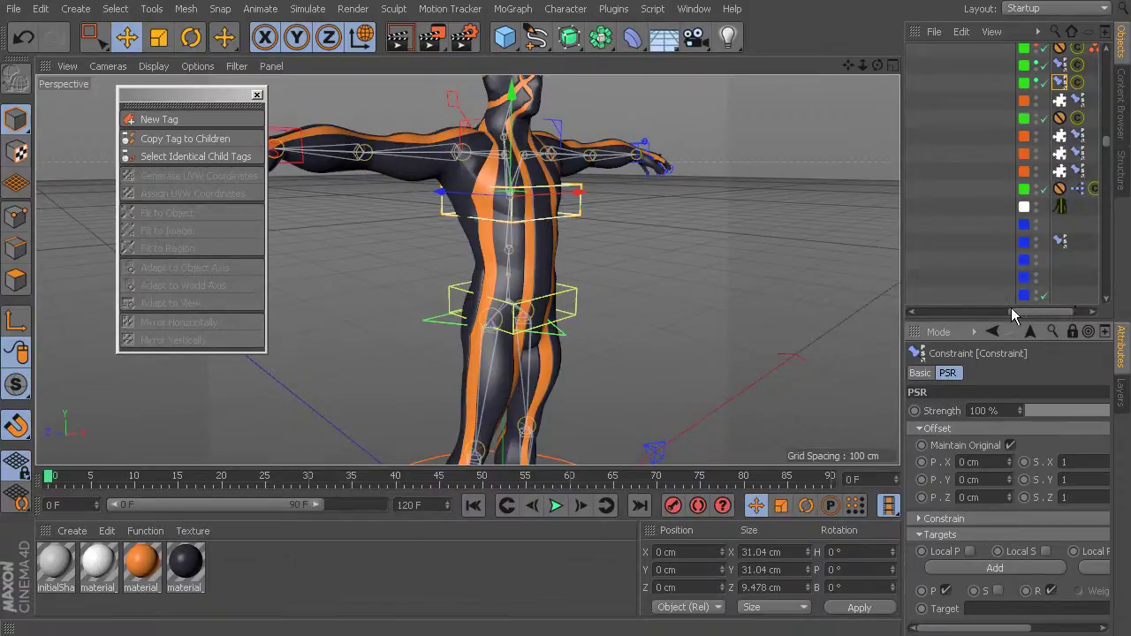
scroll(530, 277, up, 3)
mouse_move(530, 277)
alt+mouse_down()
mouse_move(579, 212)
mouse_move(606, 274)
mouse_move(530, 261)
alt+mouse_up()
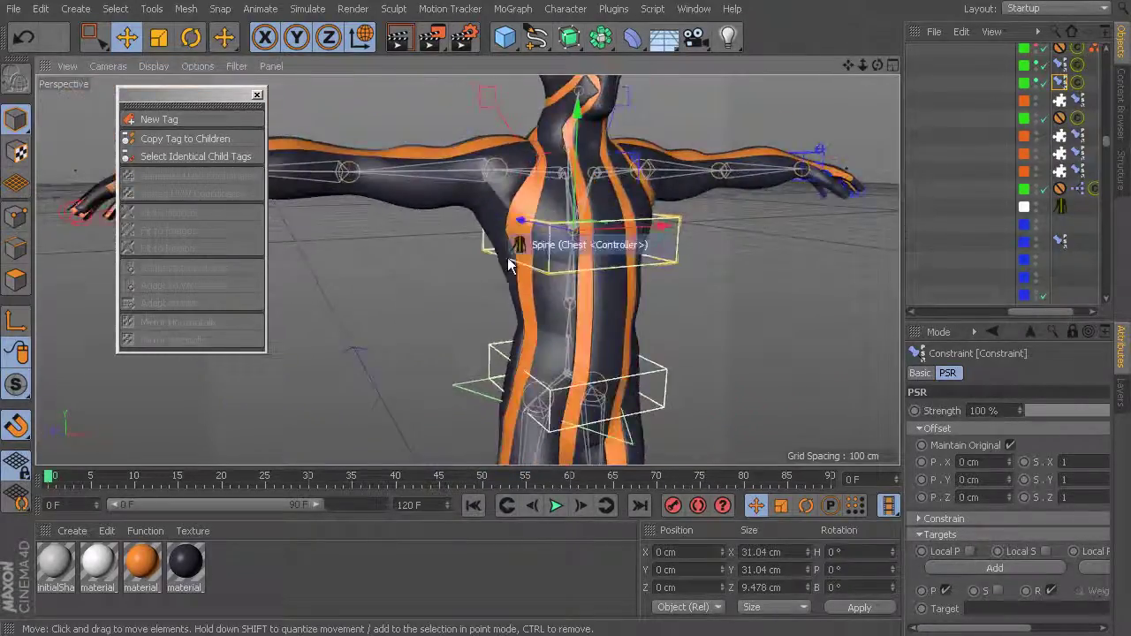
scroll(530, 261, up, 3)
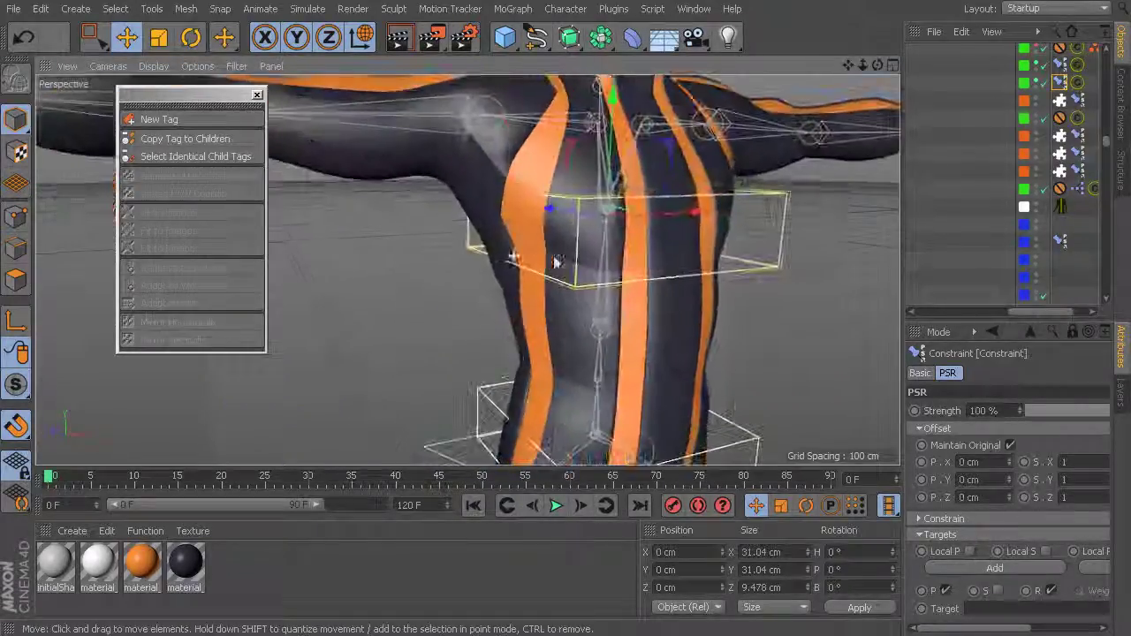
Step: Select the mocap spine joint inside the chest and reveal src_kick_Spine1 in the Object Manager
click(600, 184)
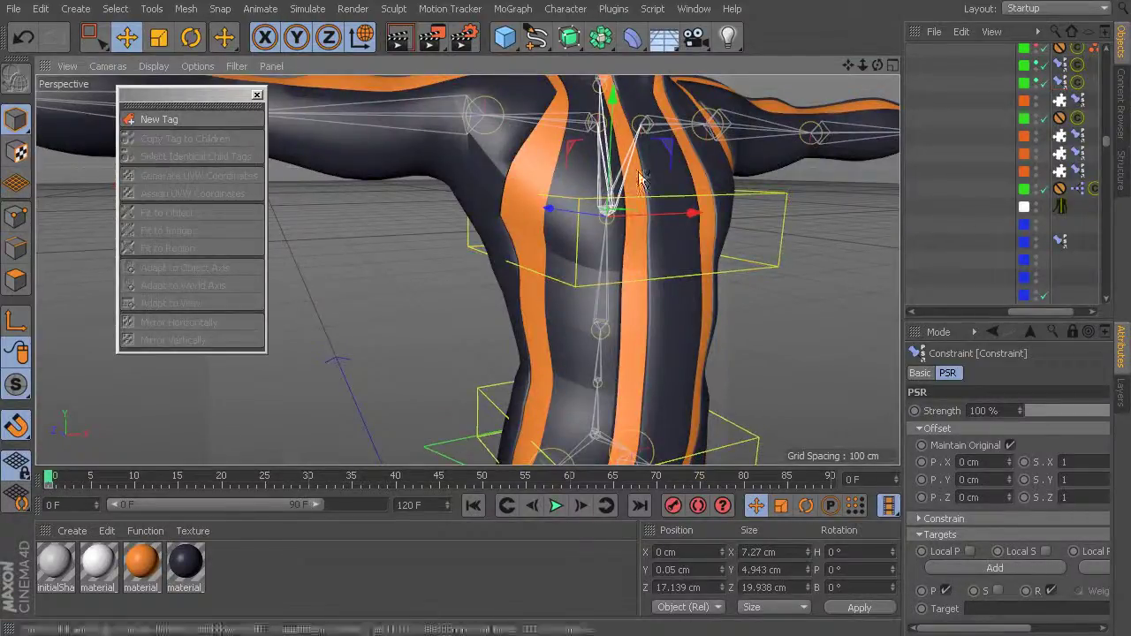
drag(1016, 312, 928, 312)
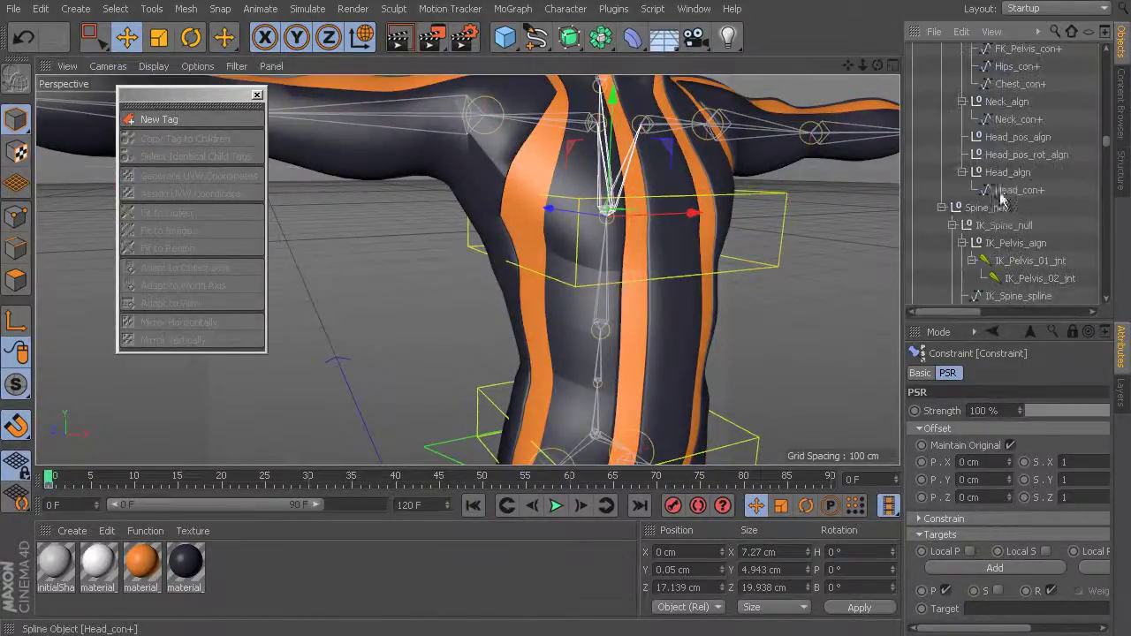
scroll(996, 192, up, 3)
click(990, 31)
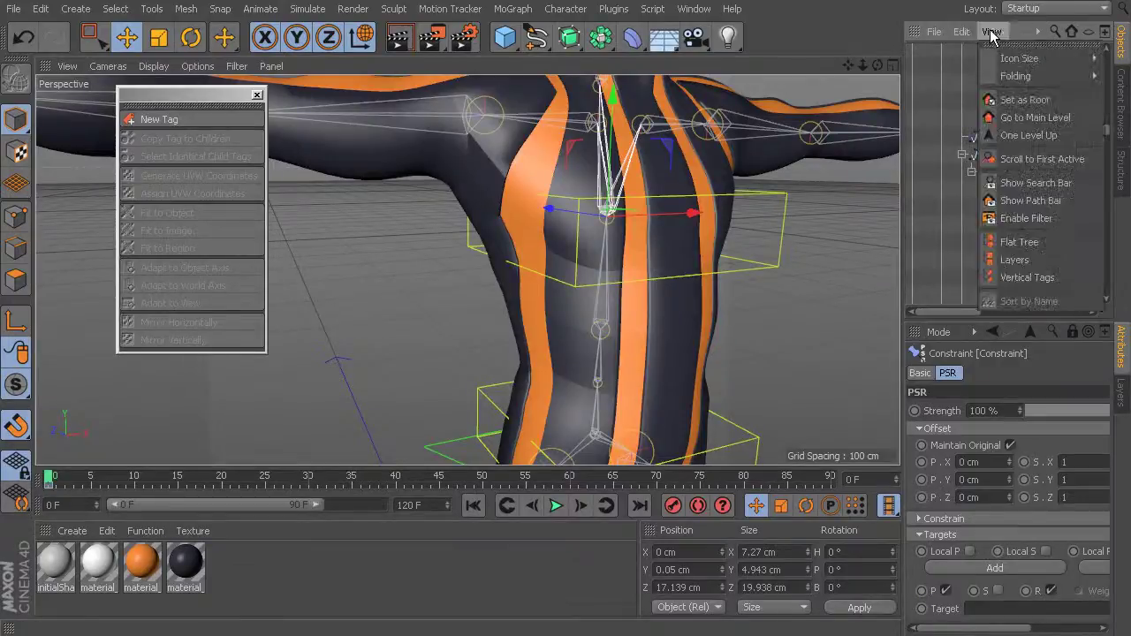
click(1026, 166)
scroll(1038, 87, up, 2)
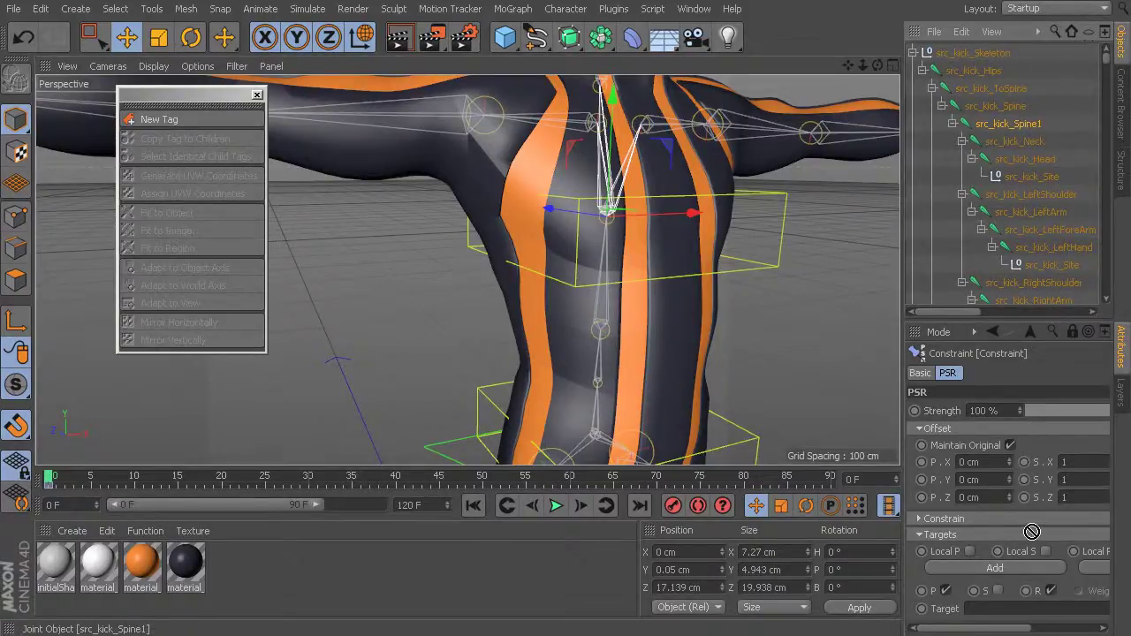
scroll(449, 298, down, 5)
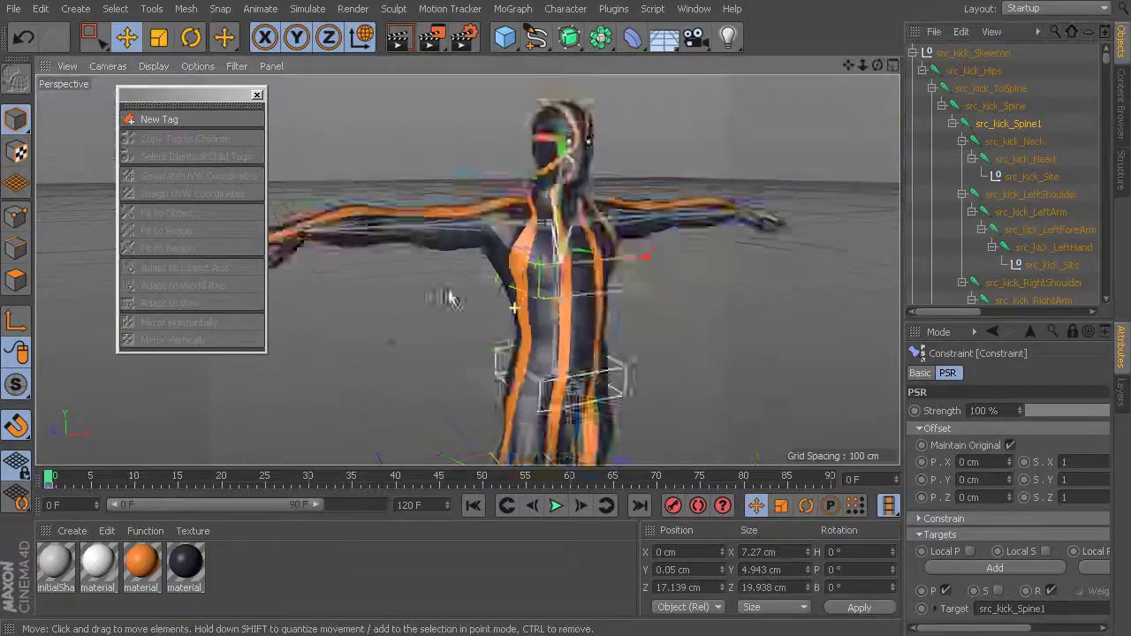
scroll(518, 263, up, 1)
scroll(518, 263, up, 2)
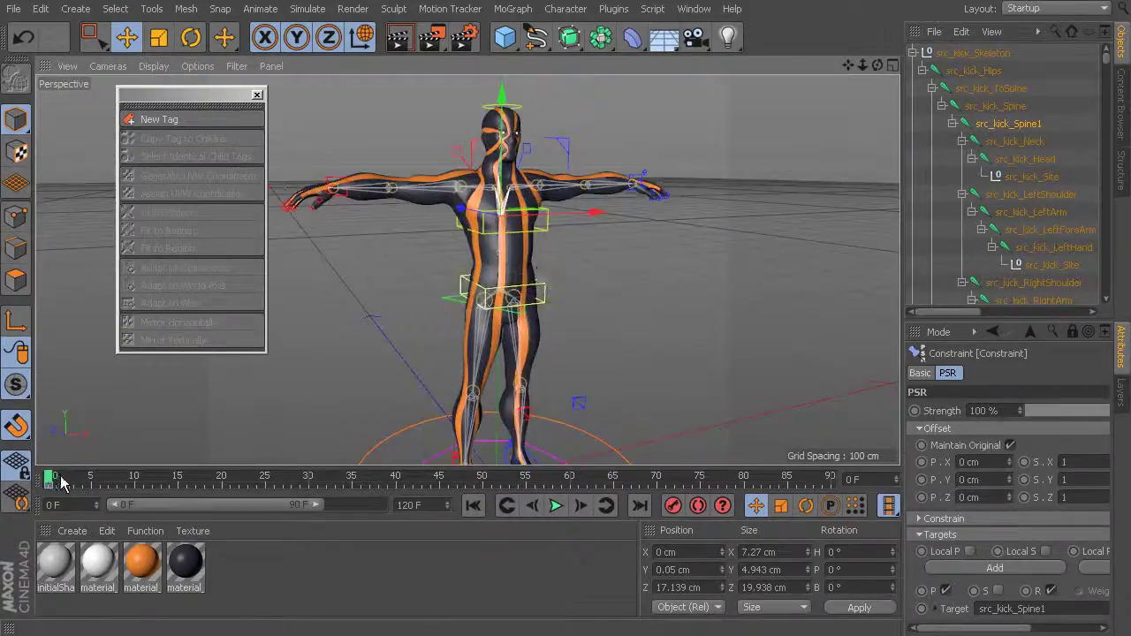
drag(55, 477, 380, 479)
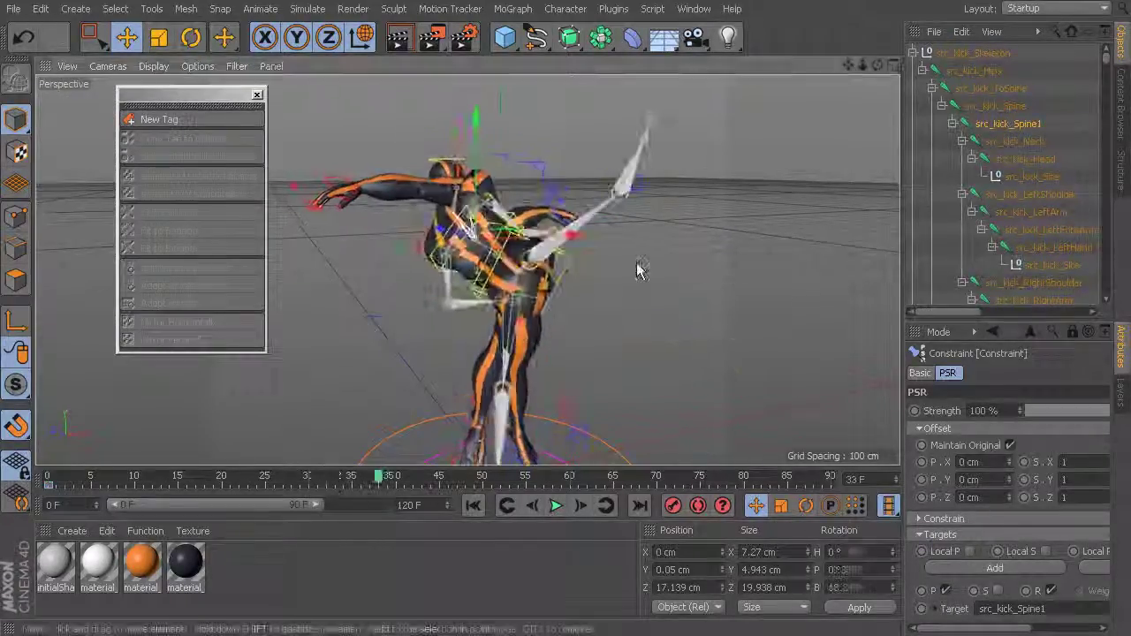
alt+drag(640, 270, 668, 270)
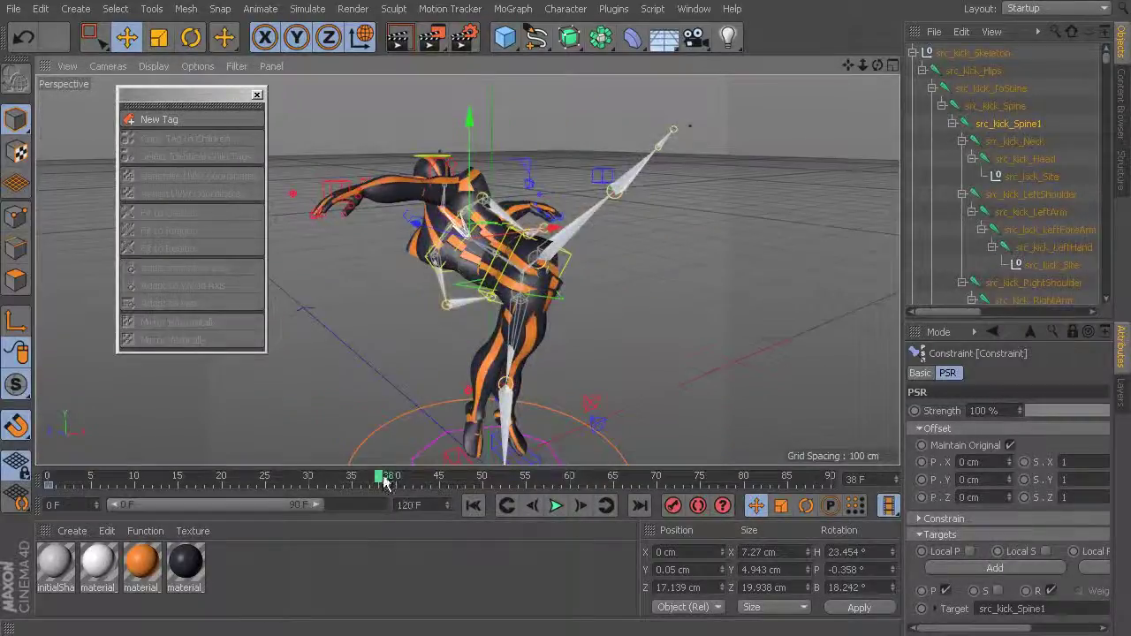
drag(384, 480, 360, 475)
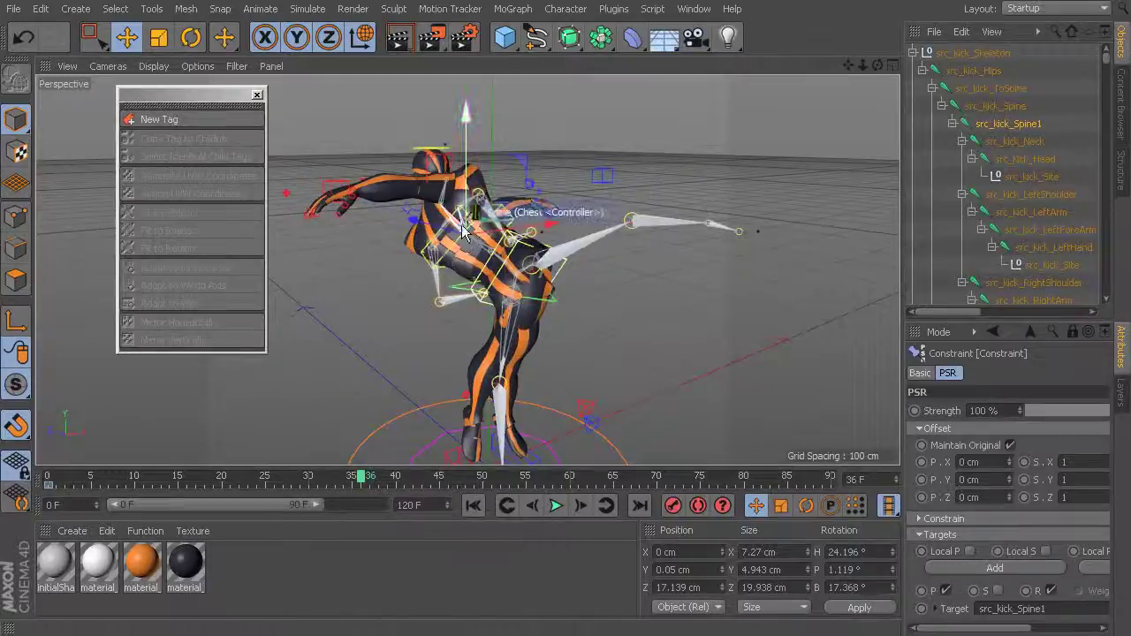
drag(361, 484, 51, 482)
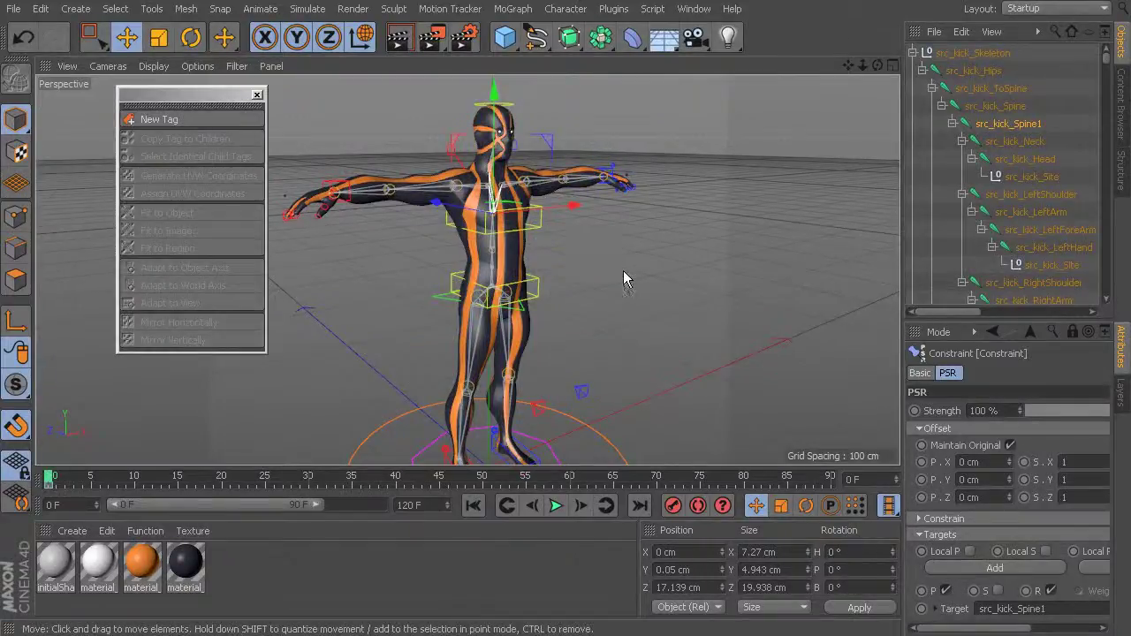
scroll(625, 281, up, 5)
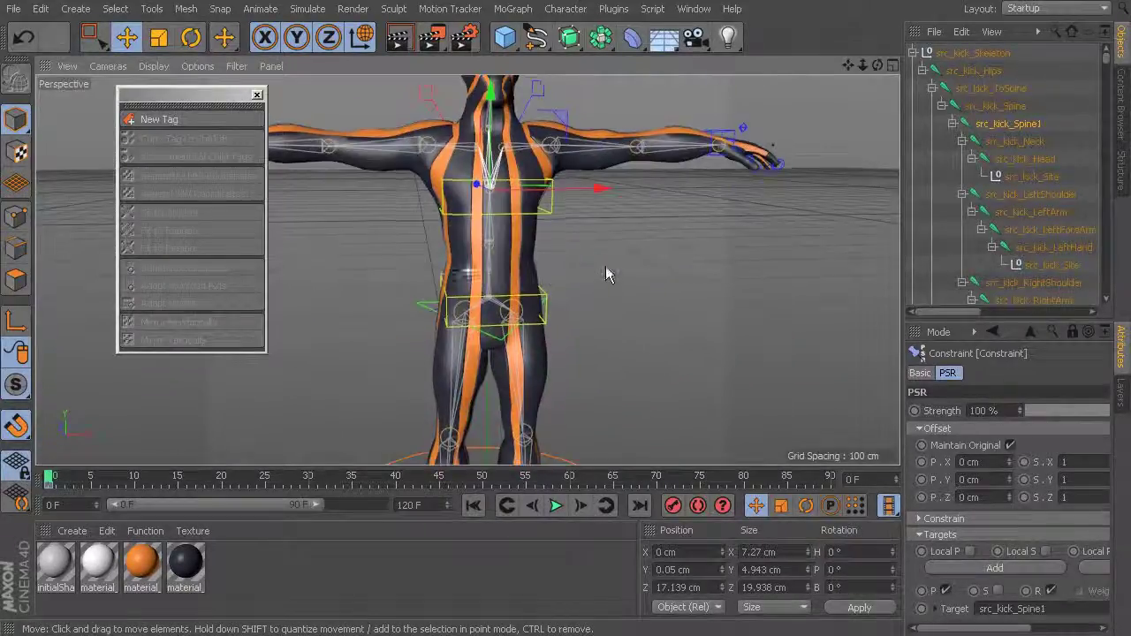
scroll(607, 274, down, 5)
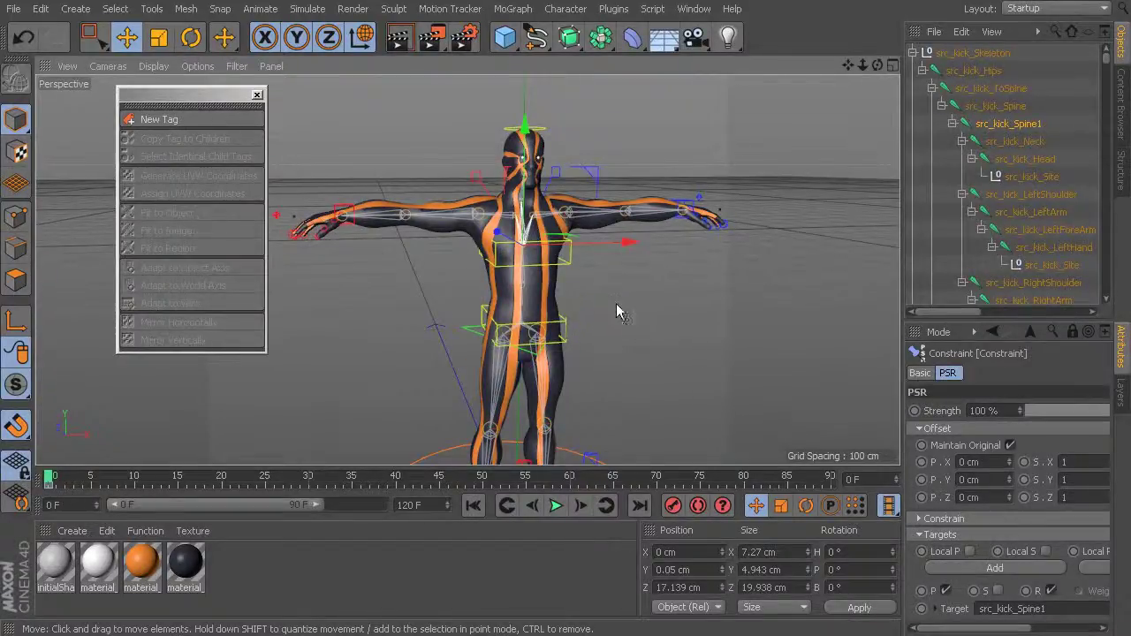
alt+drag(622, 295, 590, 287)
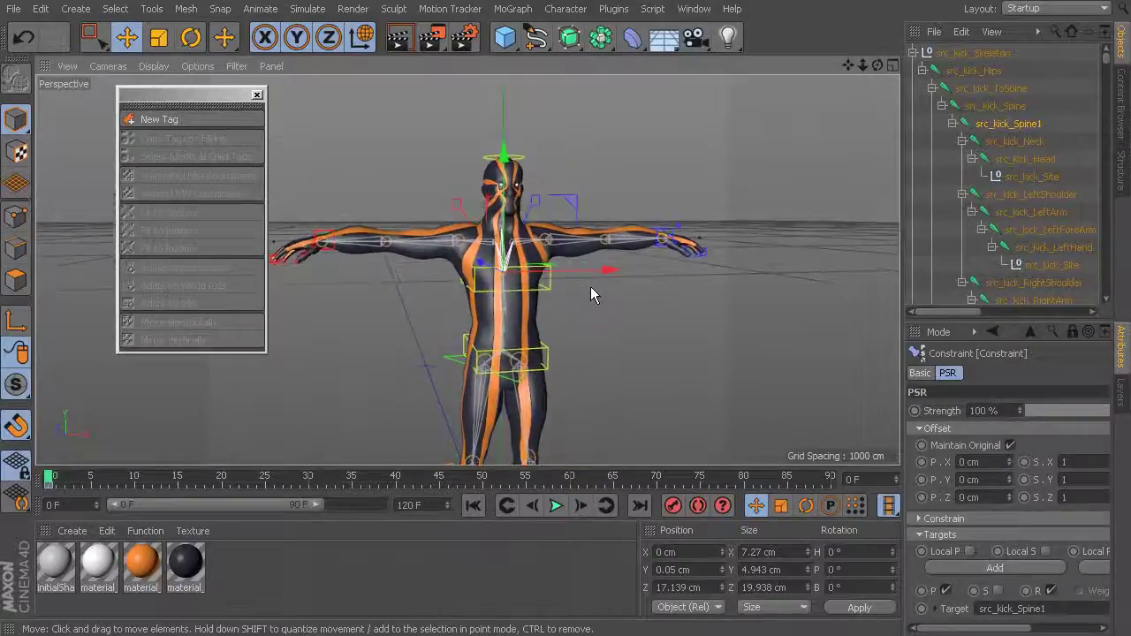